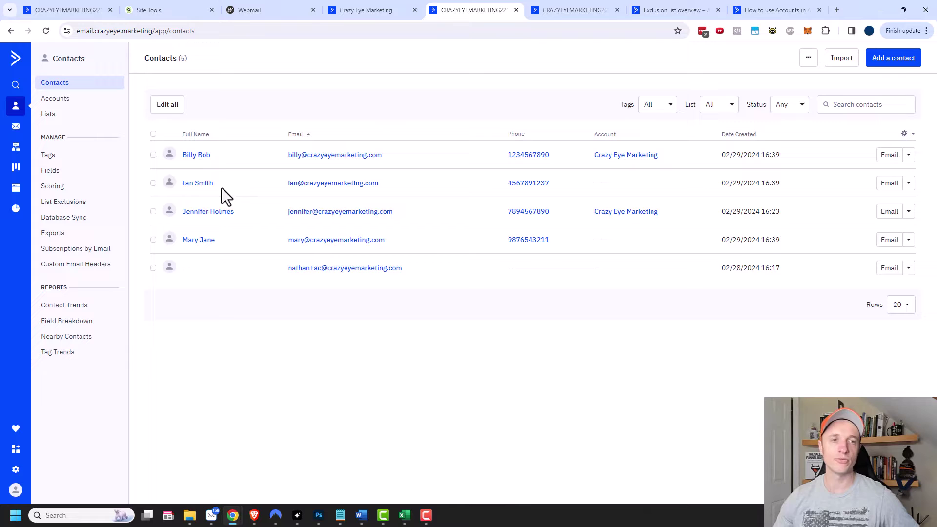
Select only the first two contacts after briefly trying and clearing select-all
left_click(153, 154)
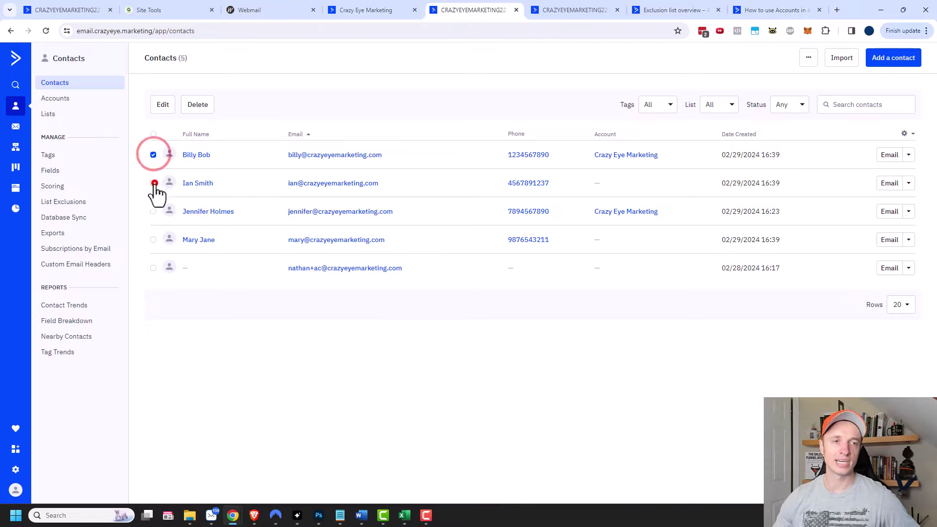
left_click(153, 183)
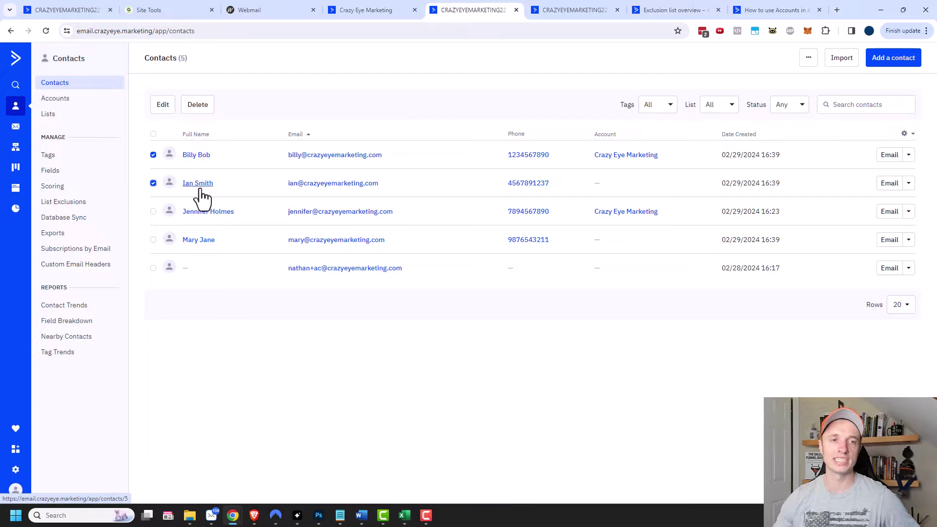
left_click(153, 155)
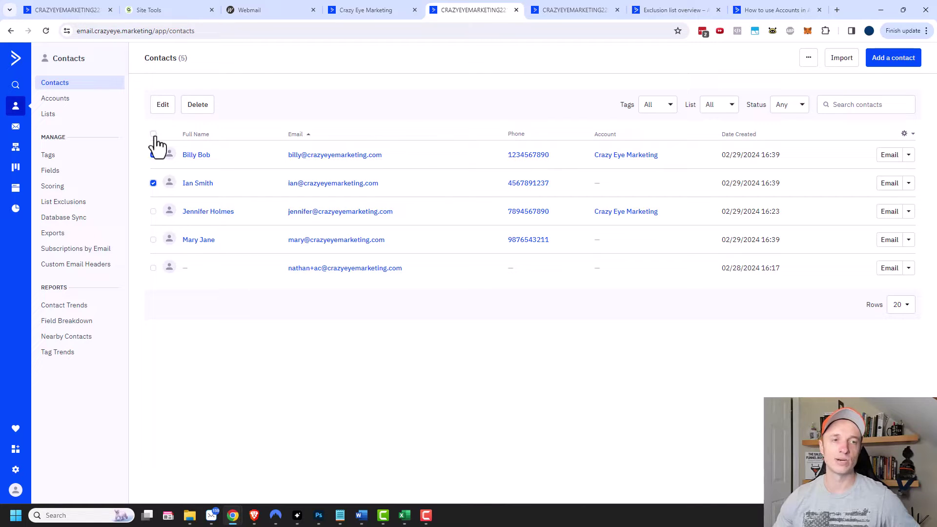
left_click(153, 133)
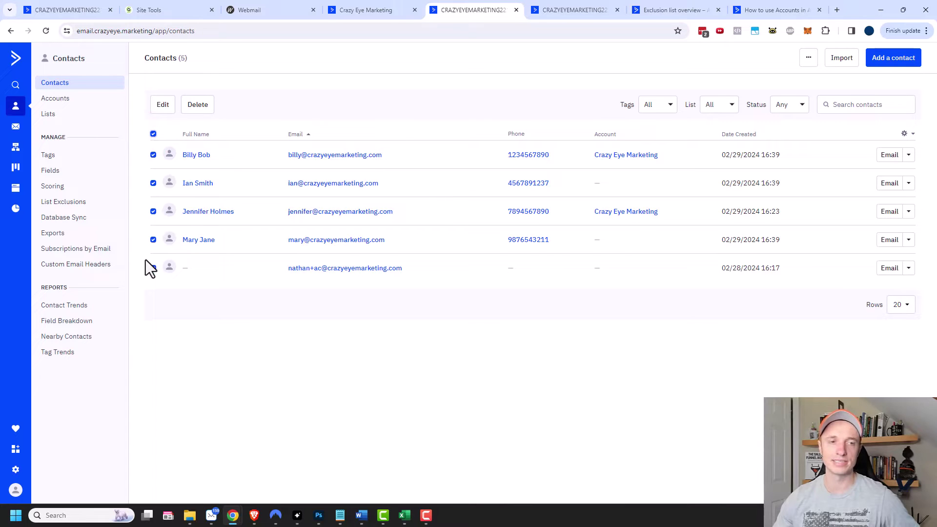
left_click(153, 134)
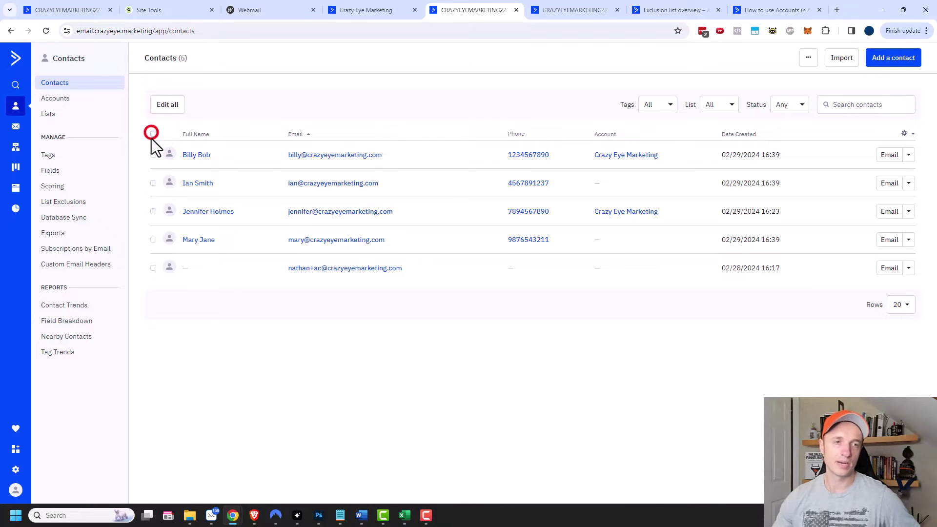
left_click(152, 154)
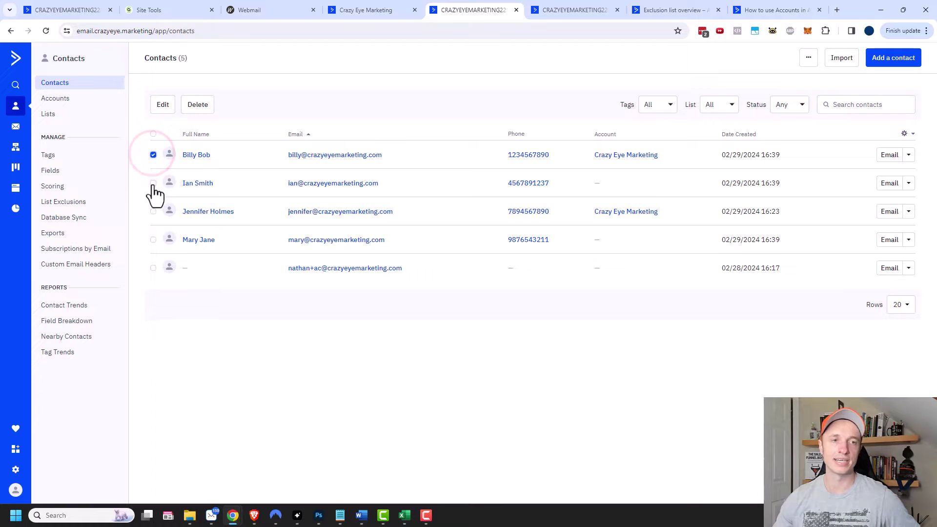
left_click(153, 184)
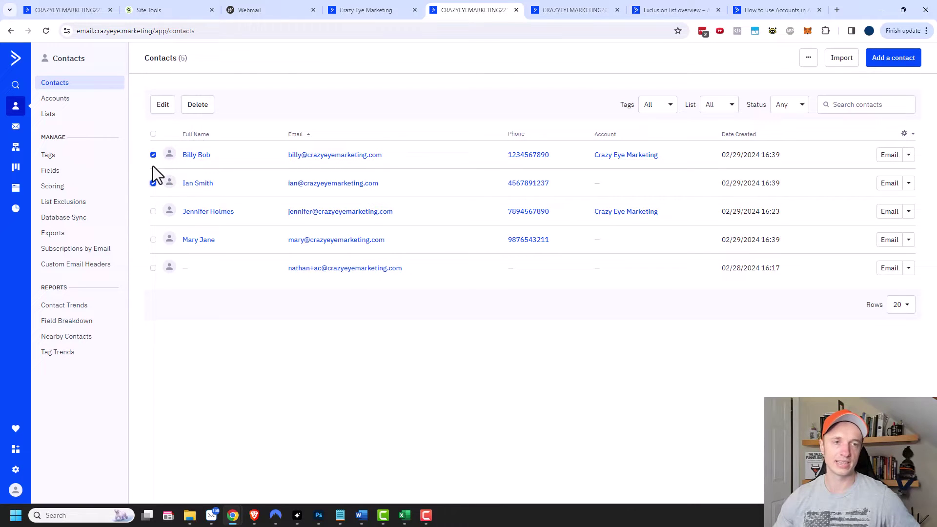
Start a bulk edit and queue adding the two contacts to the Master Contact List
left_click(164, 106)
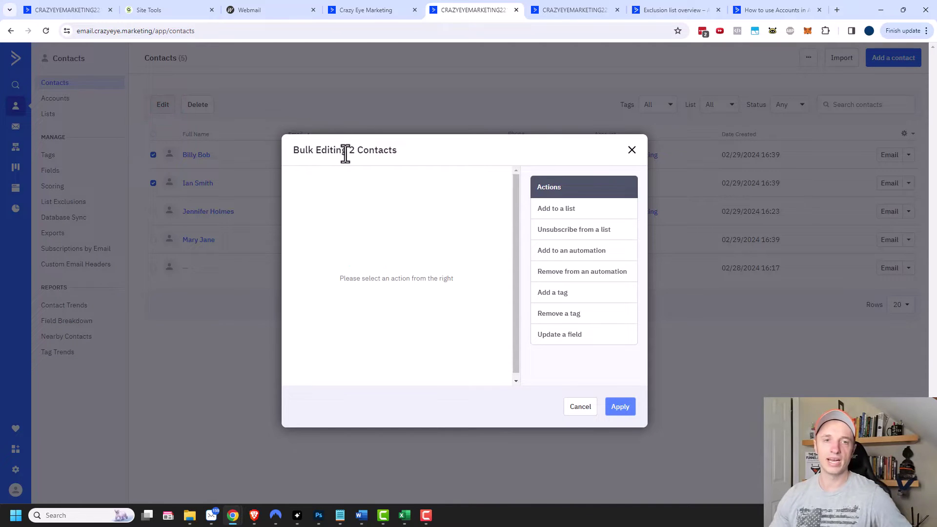
left_click(559, 209)
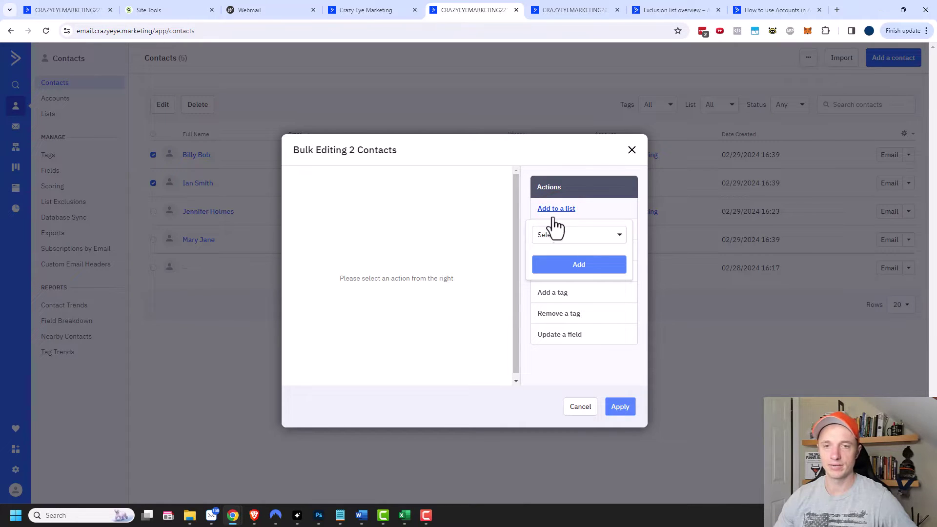
left_click(601, 237)
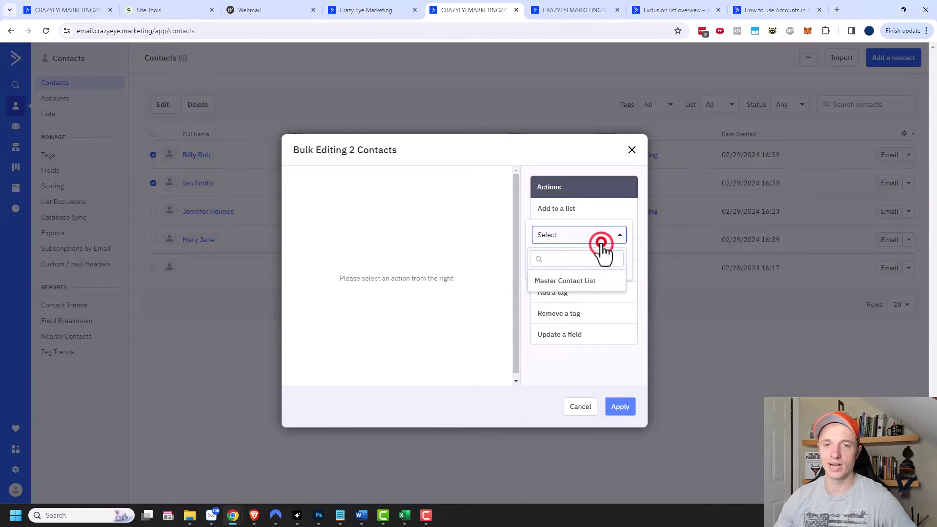
left_click(587, 283)
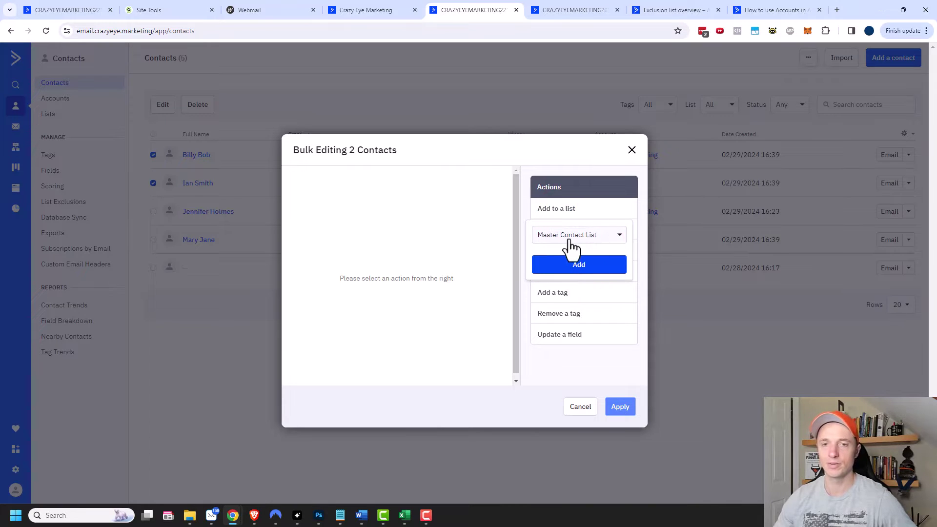
left_click(591, 264)
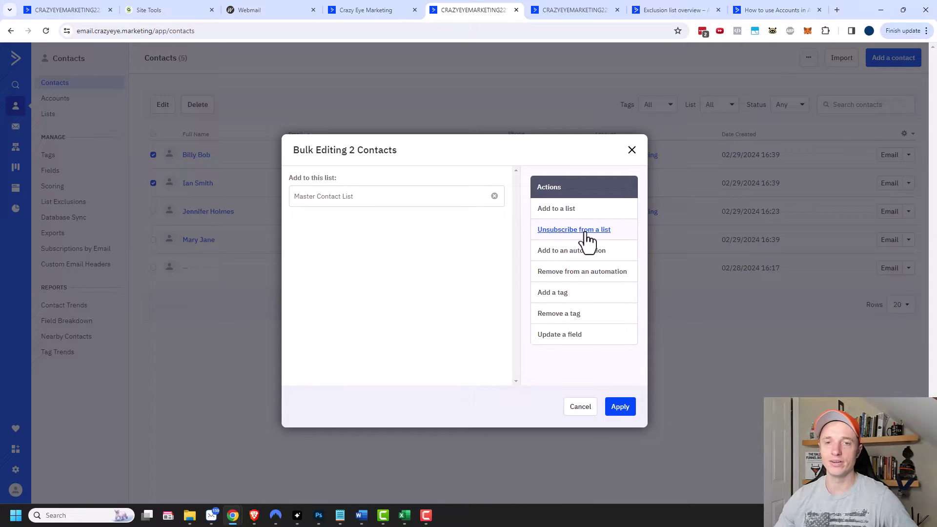
Check the Add to an automation option, find no automations, and close it
left_click(573, 251)
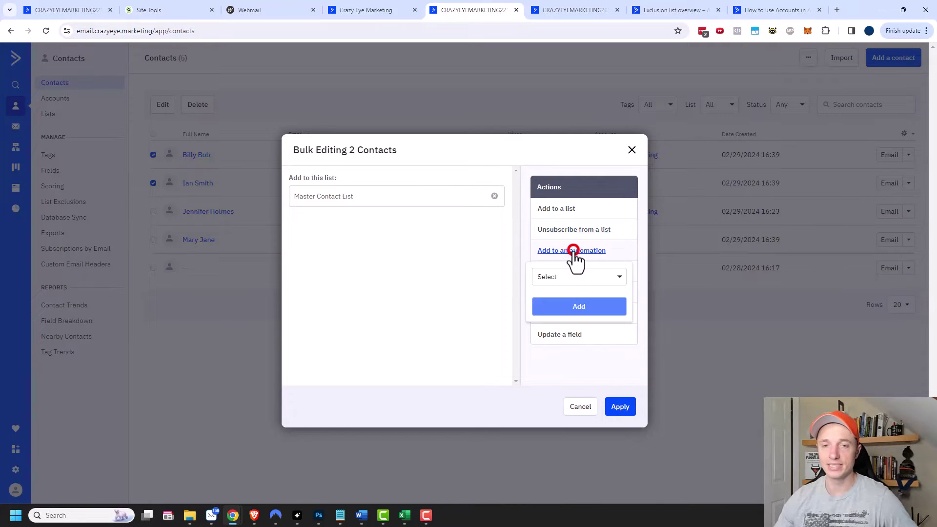
left_click(582, 277)
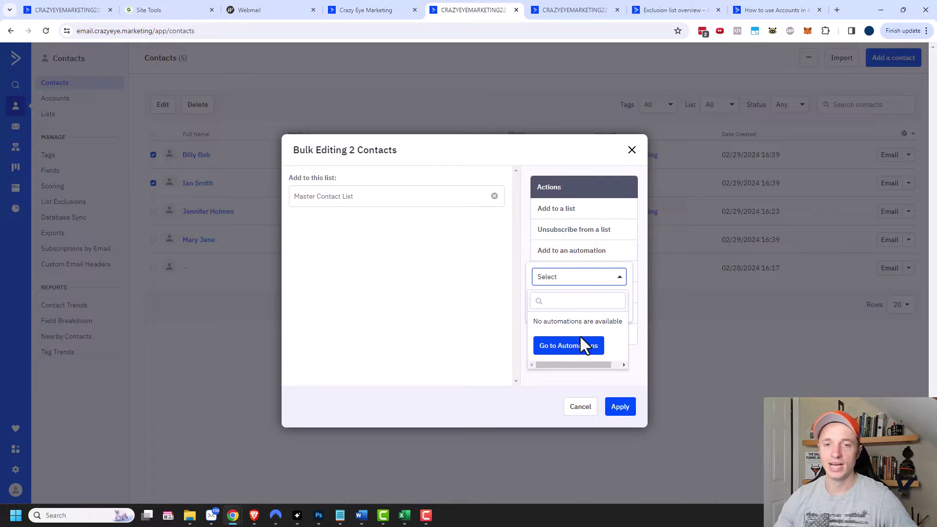
left_click(574, 279)
Queue adding the tag 'Bulk Update' to both contacts, then glance at Remove a tag
left_click(640, 266)
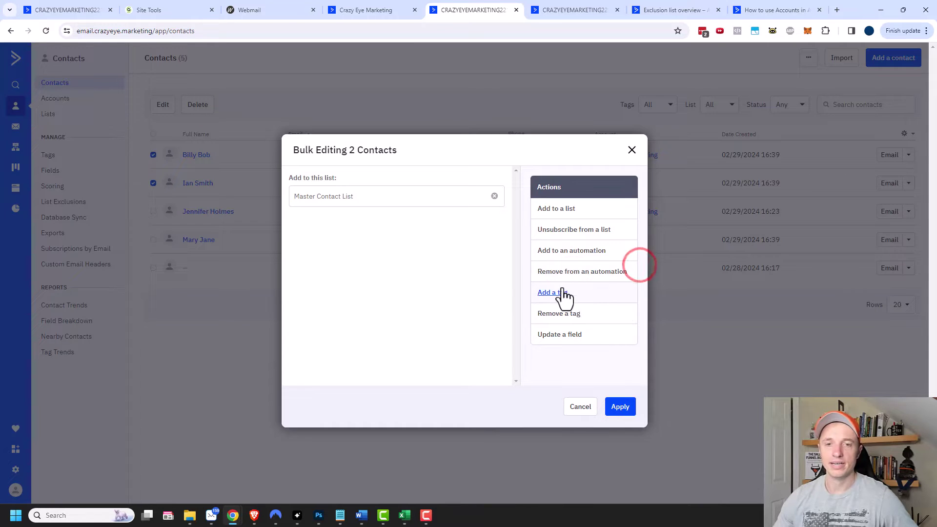
left_click(559, 295)
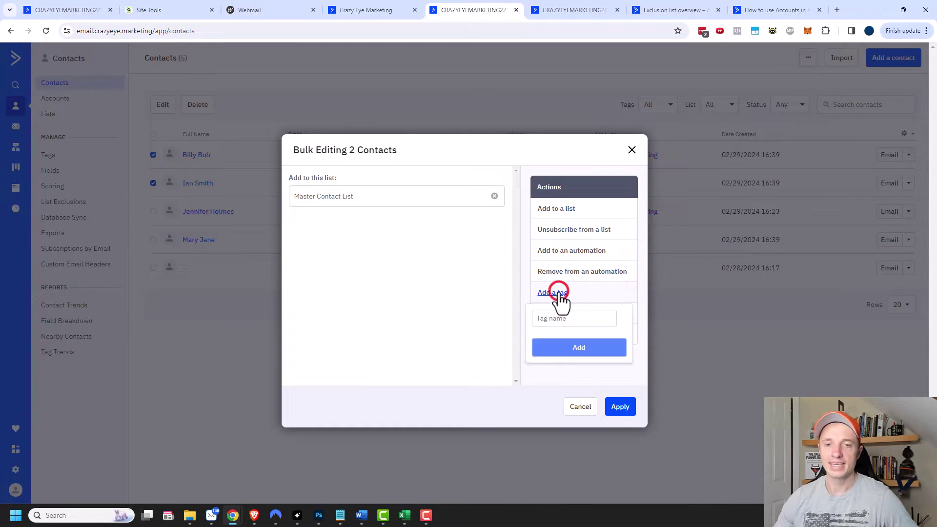
left_click(575, 318)
type("Bulk Update")
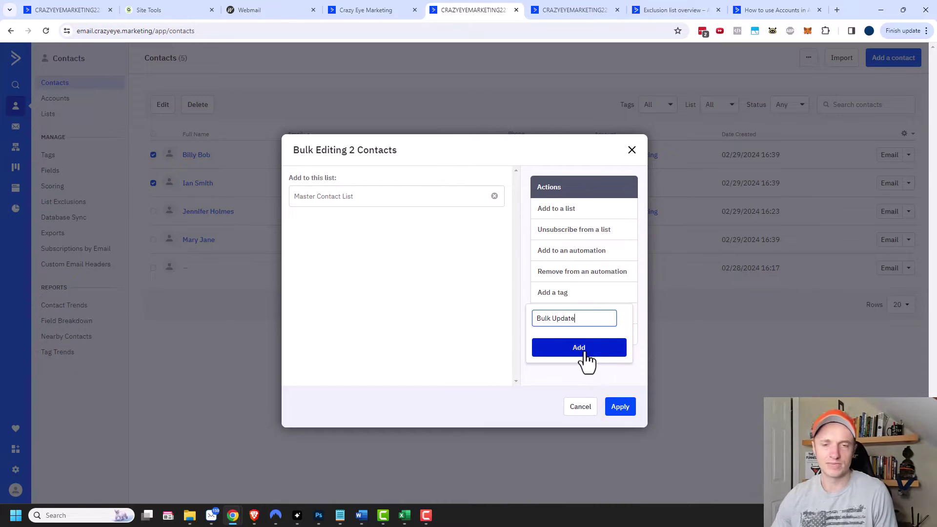
left_click(588, 352)
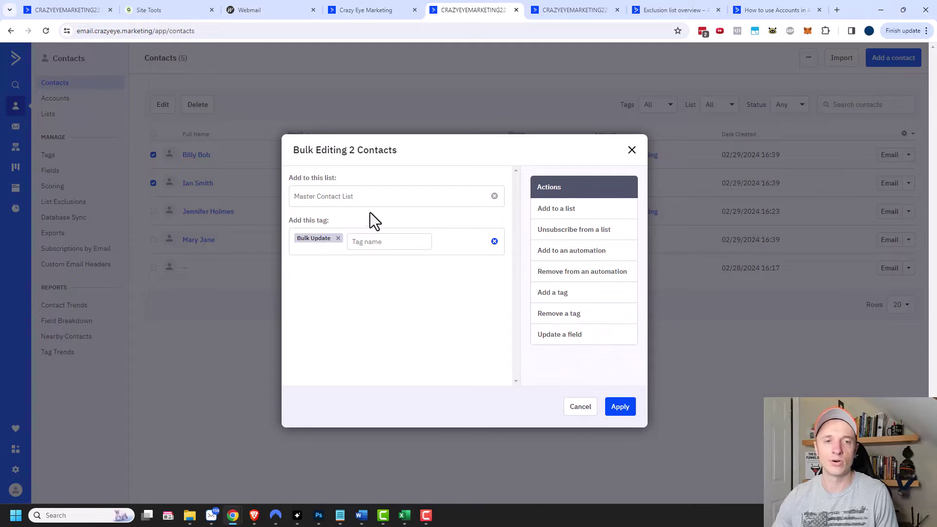
left_click(569, 314)
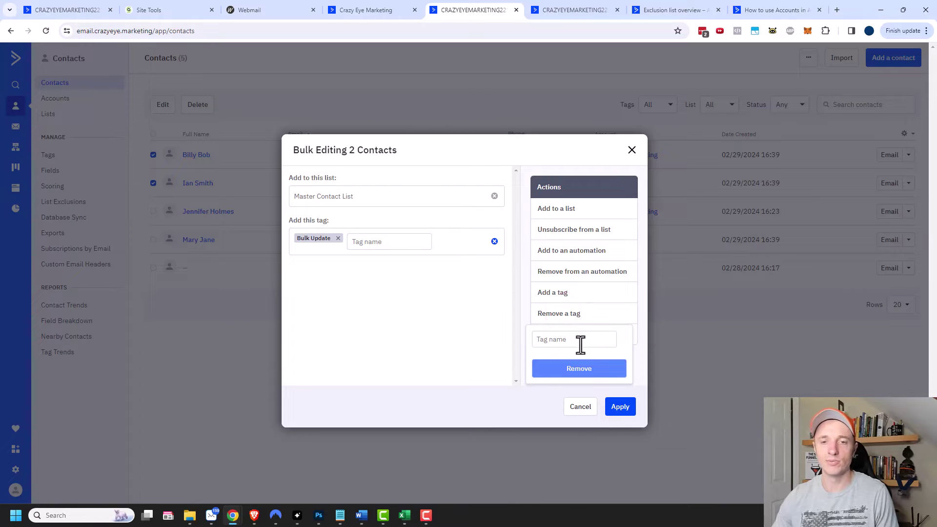
left_click(493, 326)
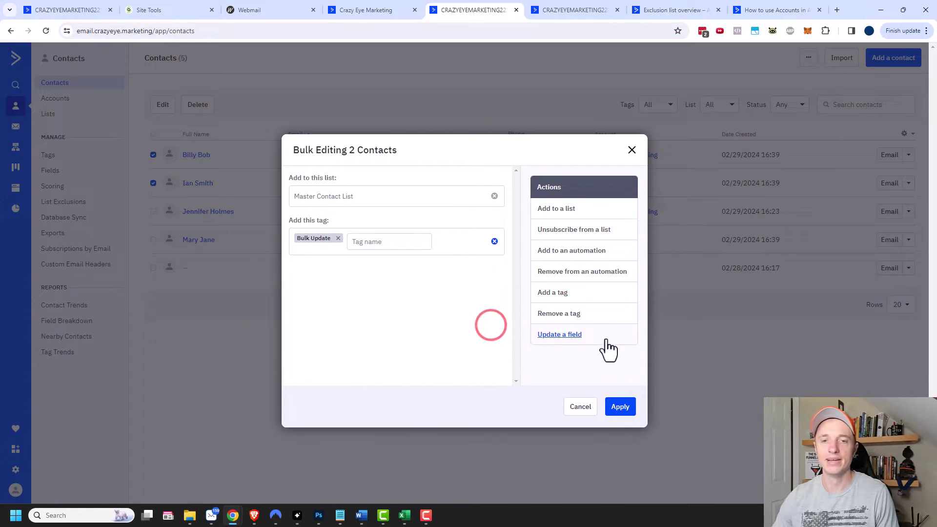
Queue a field update setting Account to Crazy Eye Marketing for both contacts
left_click(561, 337)
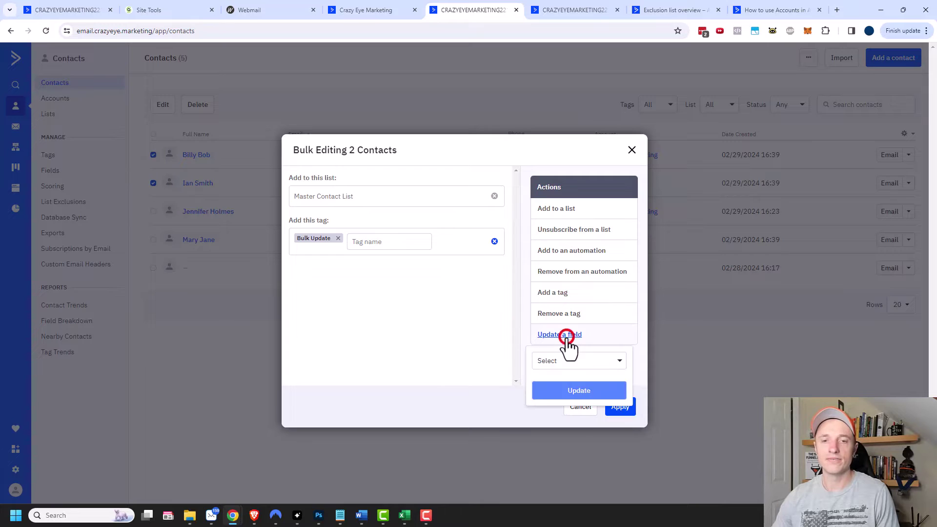
left_click(585, 366)
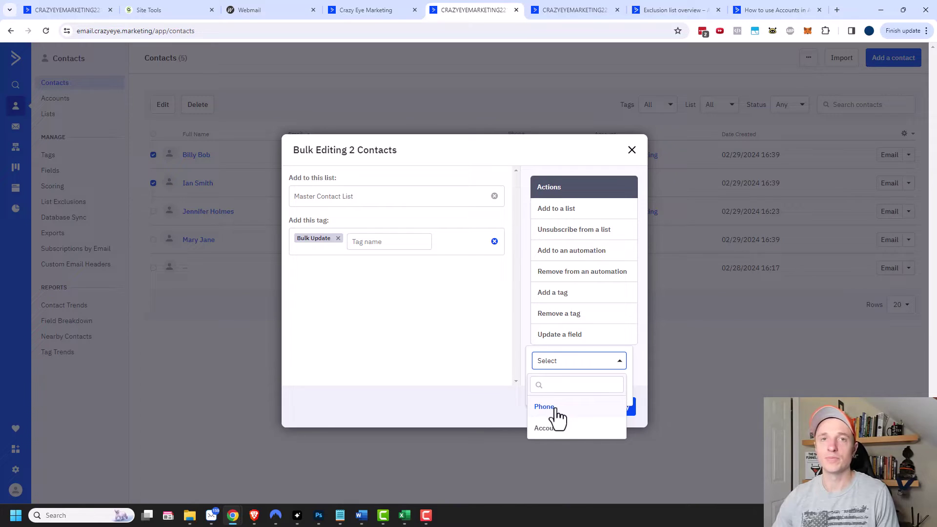
left_click(554, 428)
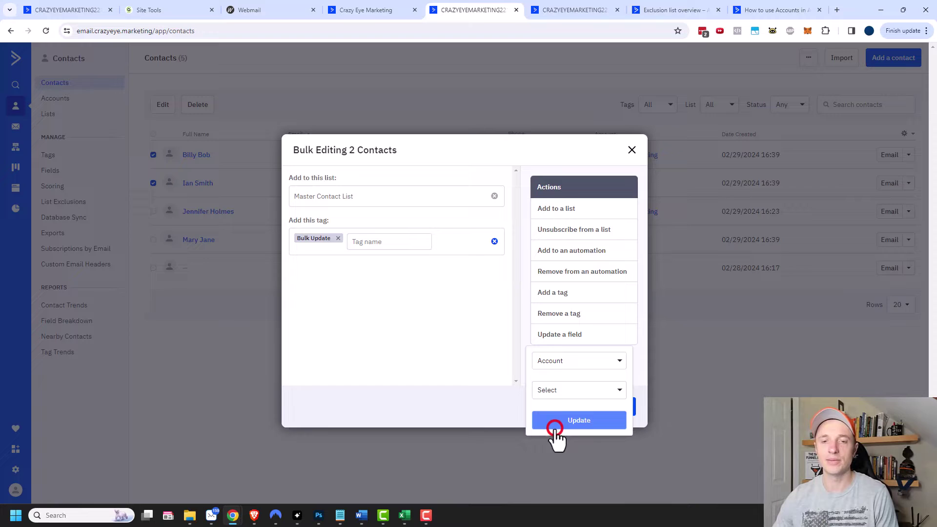
left_click(579, 393)
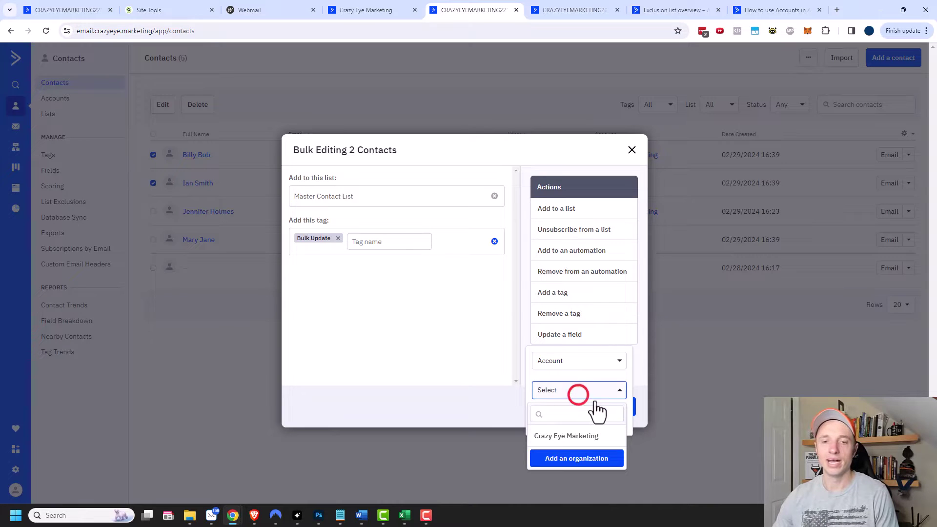
left_click(574, 438)
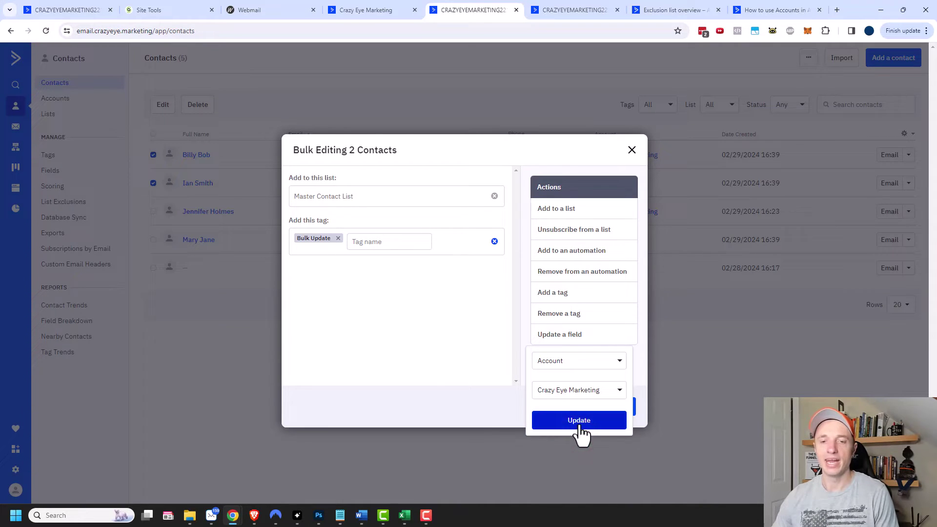
left_click(579, 423)
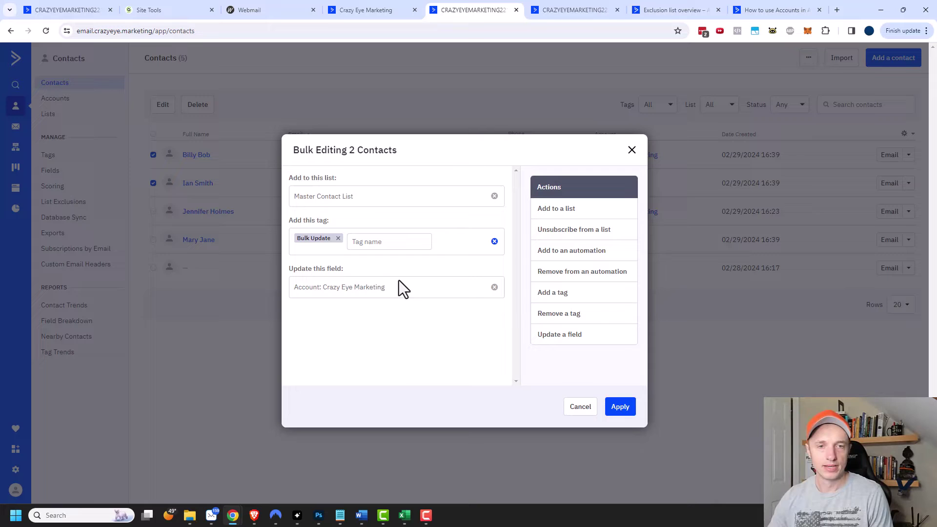
Apply the three queued changes to the 2 contacts and dismiss the confirmation
left_click(623, 413)
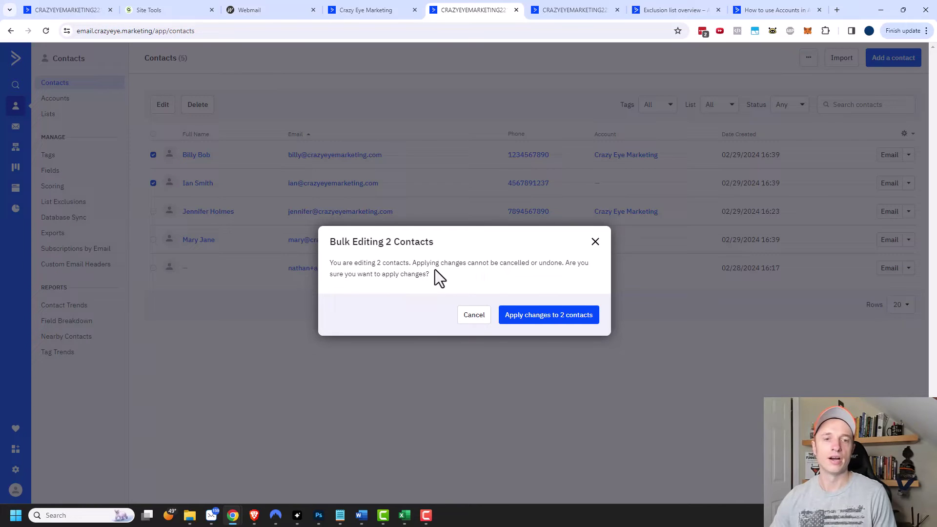
left_click(563, 317)
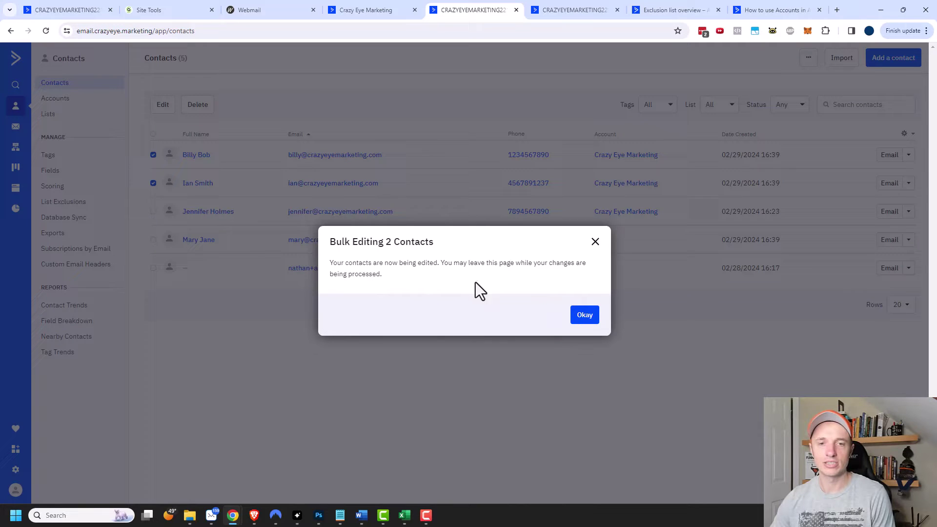
left_click(585, 315)
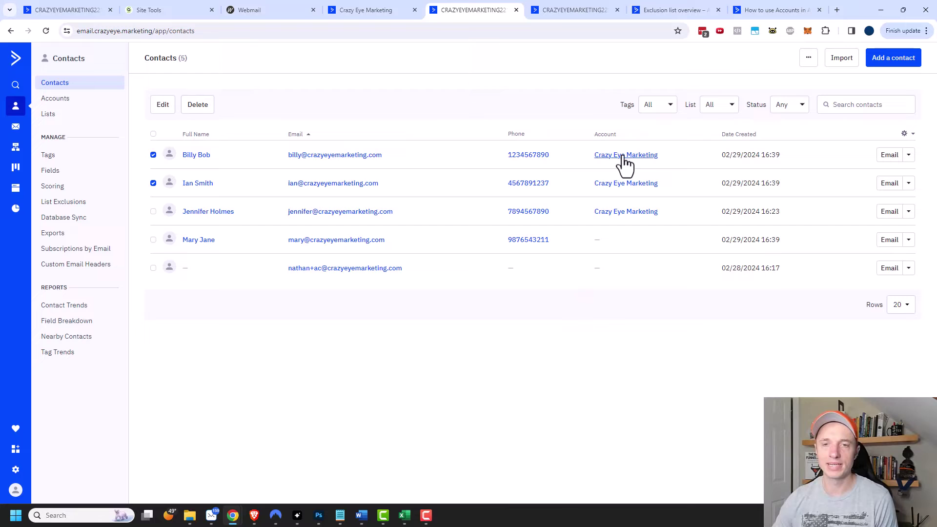
left_click(346, 157)
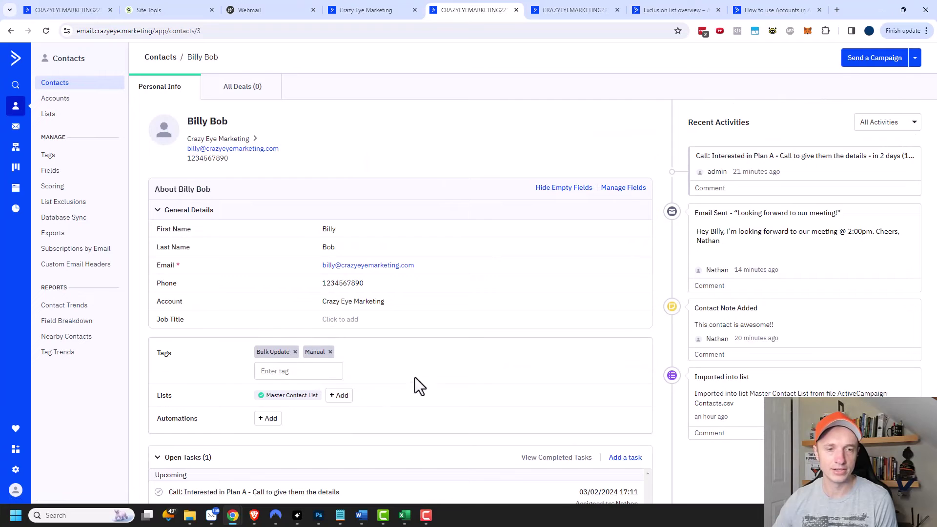
scroll(298, 406, "down", 2)
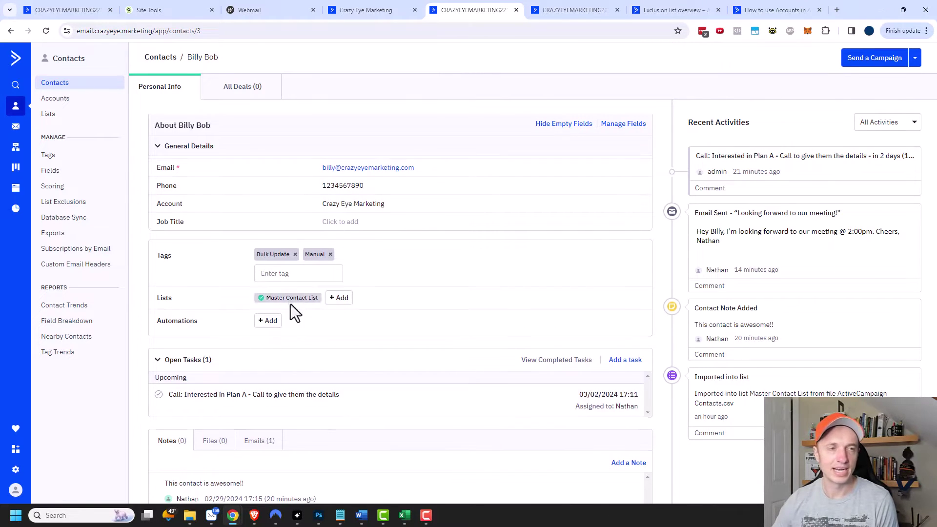
left_click(76, 84)
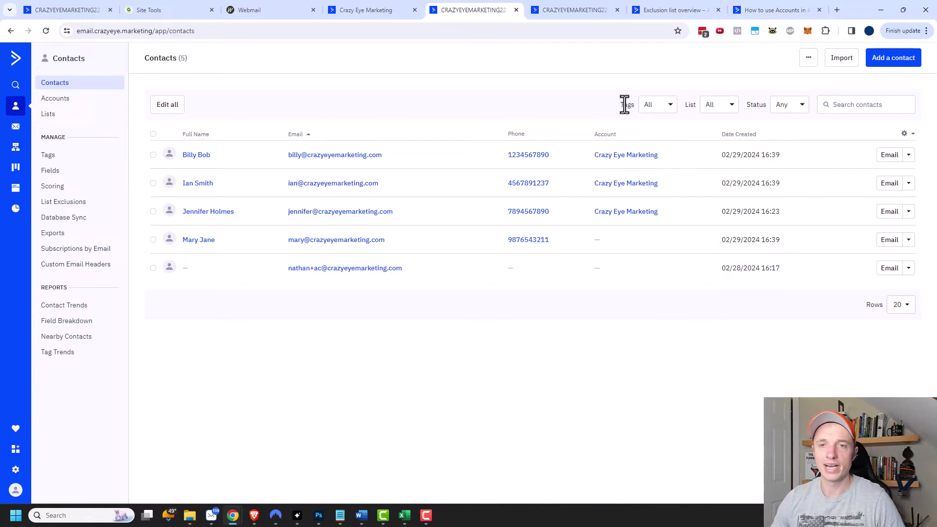
left_click(664, 106)
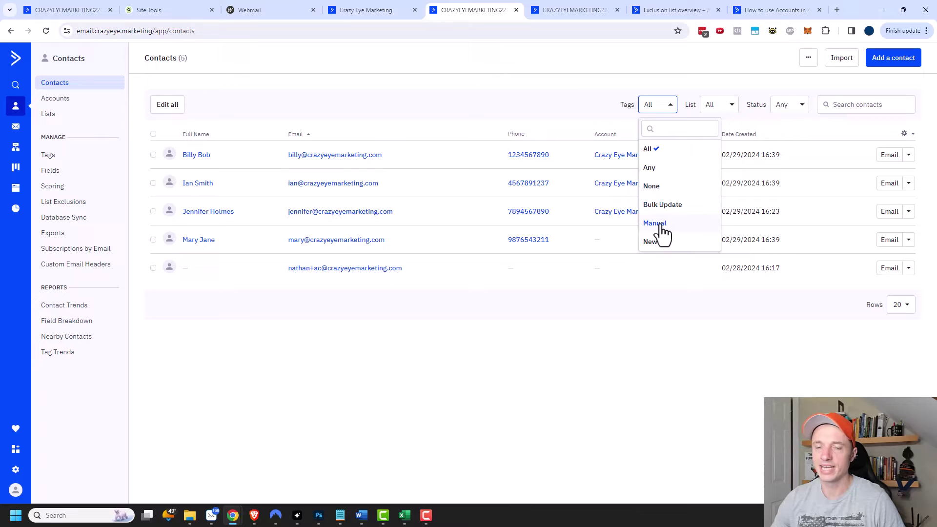
left_click(590, 94)
left_click(718, 104)
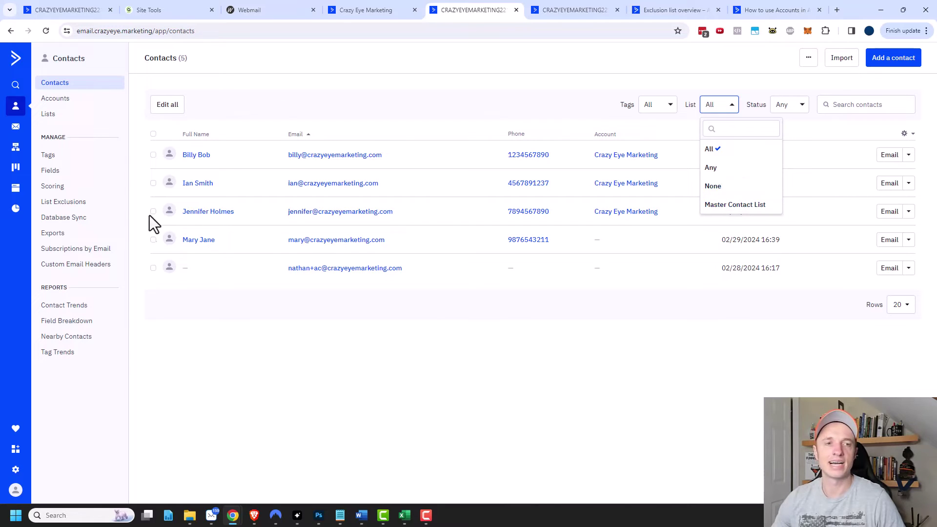
left_click(791, 104)
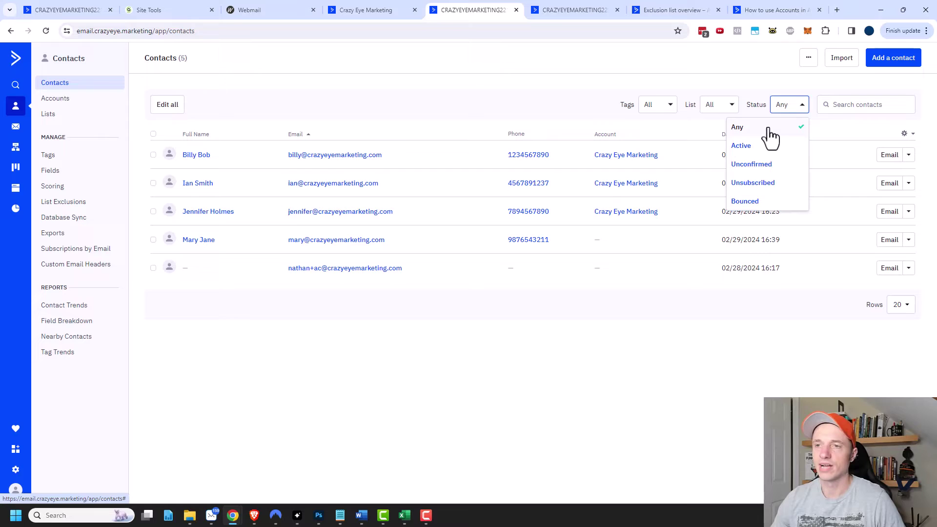
left_click(853, 106)
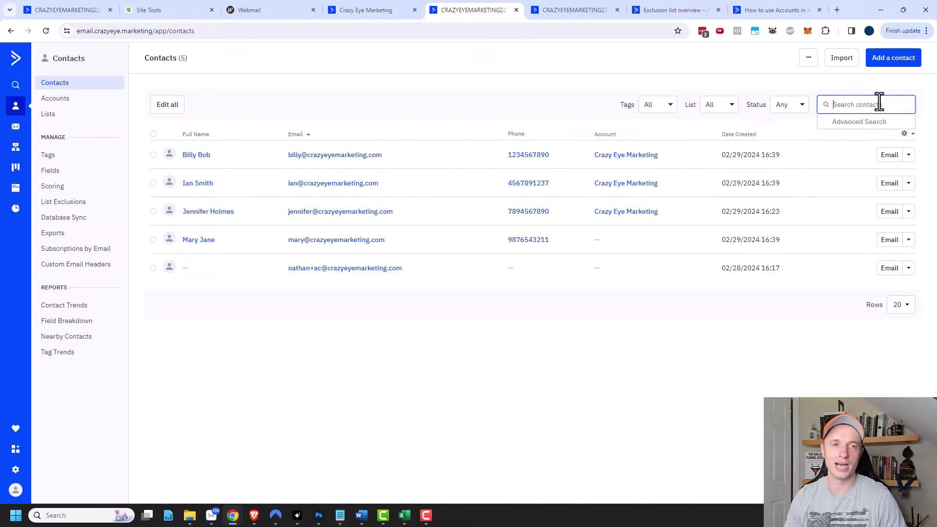
type("bob")
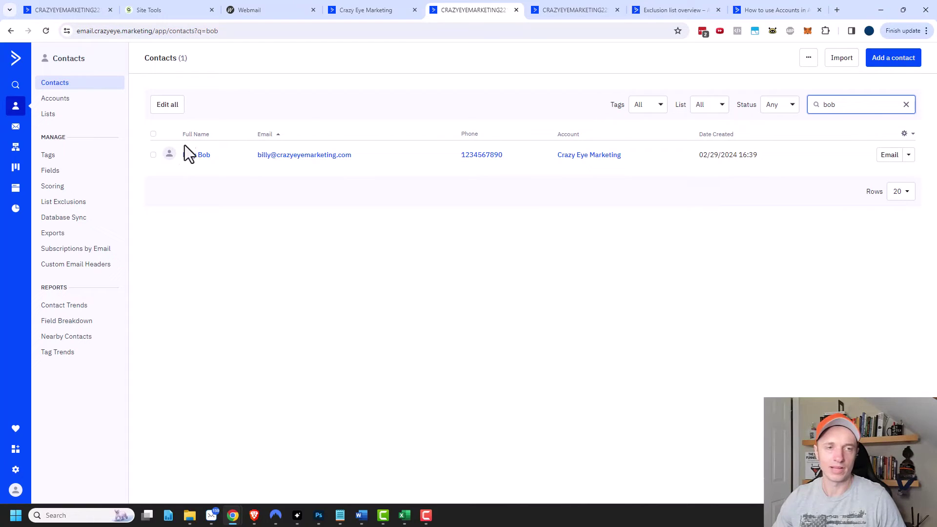
key("BackSpace")
key("BackSpace")
key("BackSpace")
left_click(899, 97)
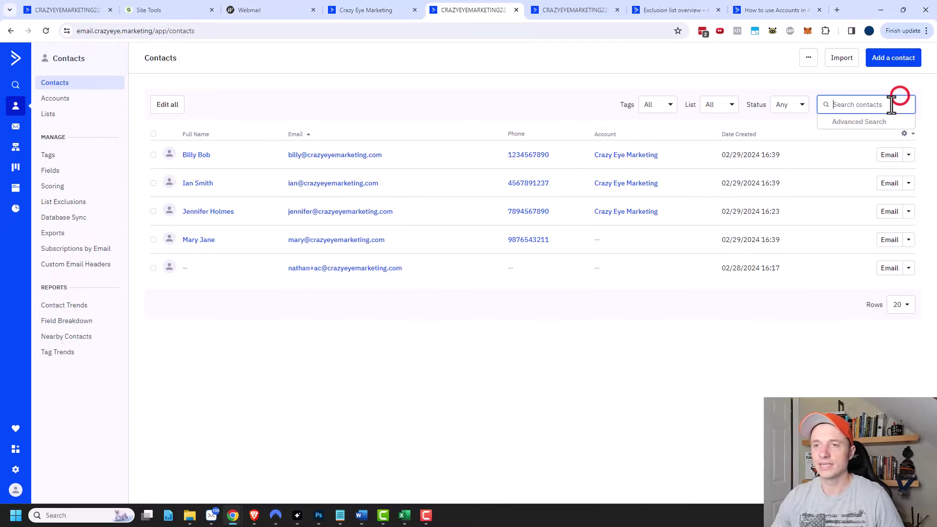
Build an advanced search condition Date Created Is 02/29/2024 and review the operator choices
left_click(858, 123)
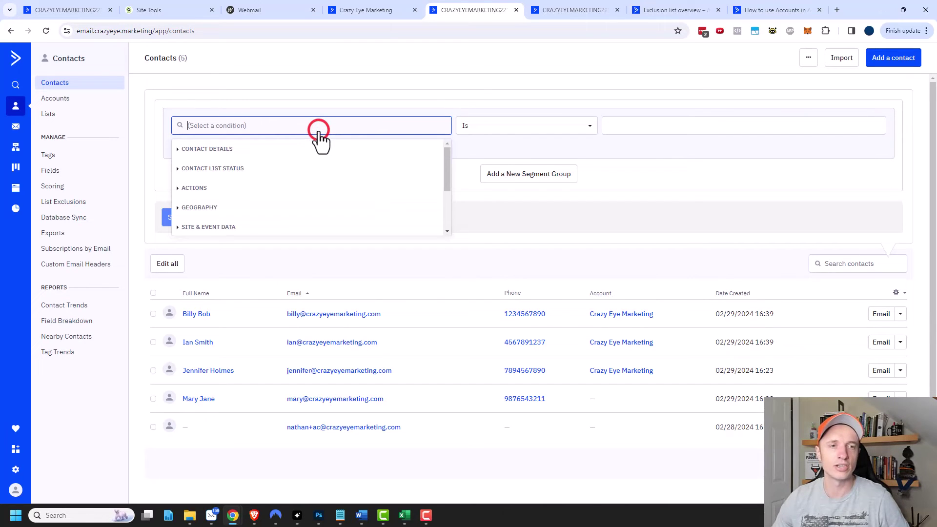
left_click(178, 149)
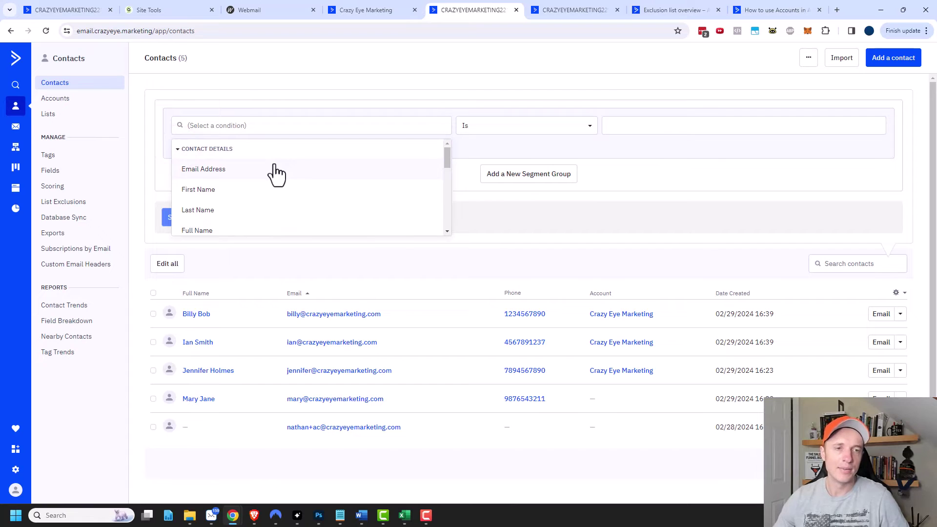
scroll(276, 181, "down", 3)
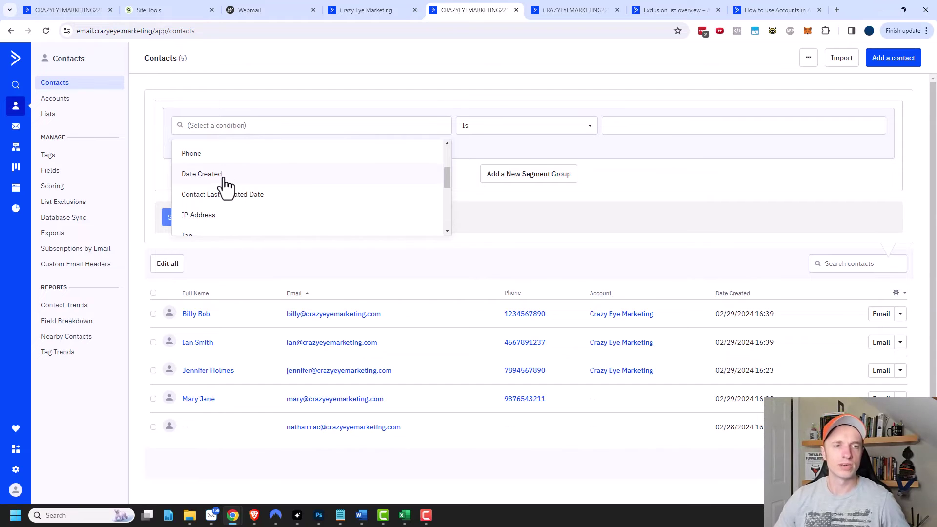
scroll(246, 202, "down", 1)
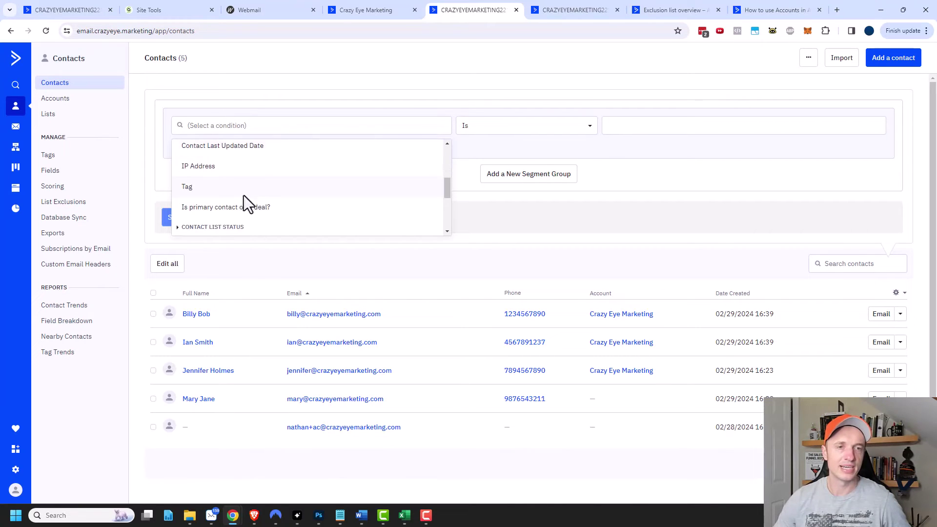
scroll(236, 197, "down", 1)
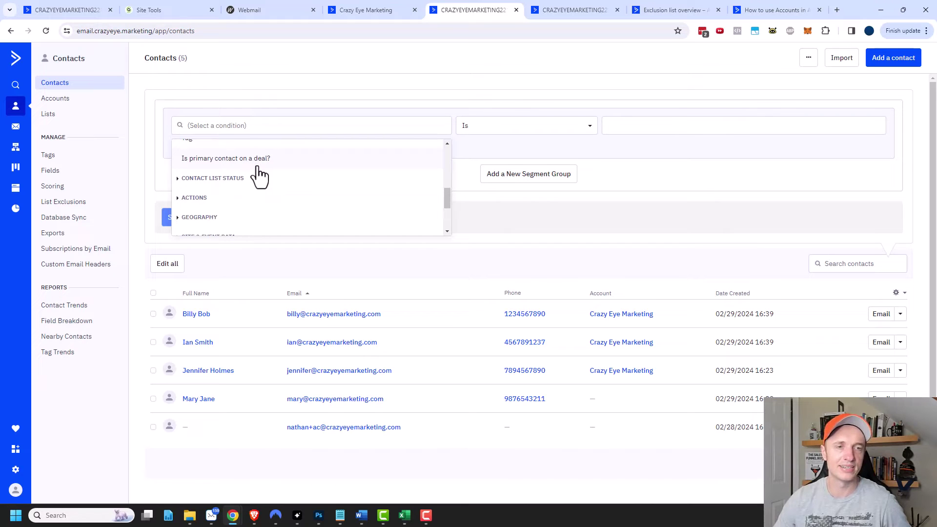
scroll(259, 176, "up", 2)
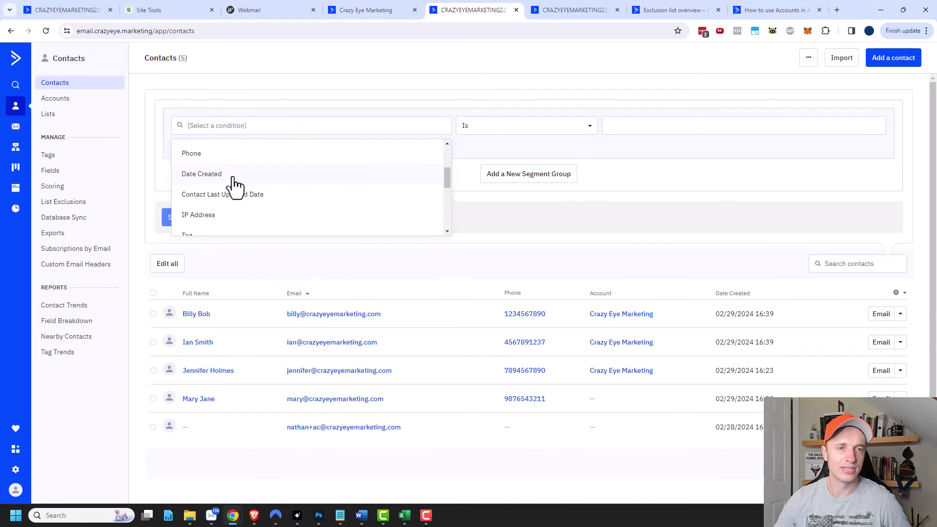
left_click(233, 176)
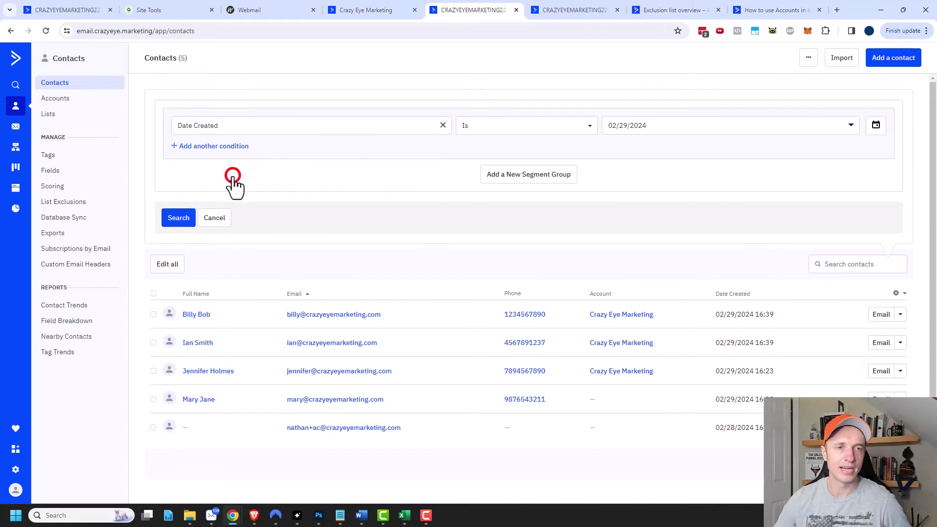
left_click(520, 129)
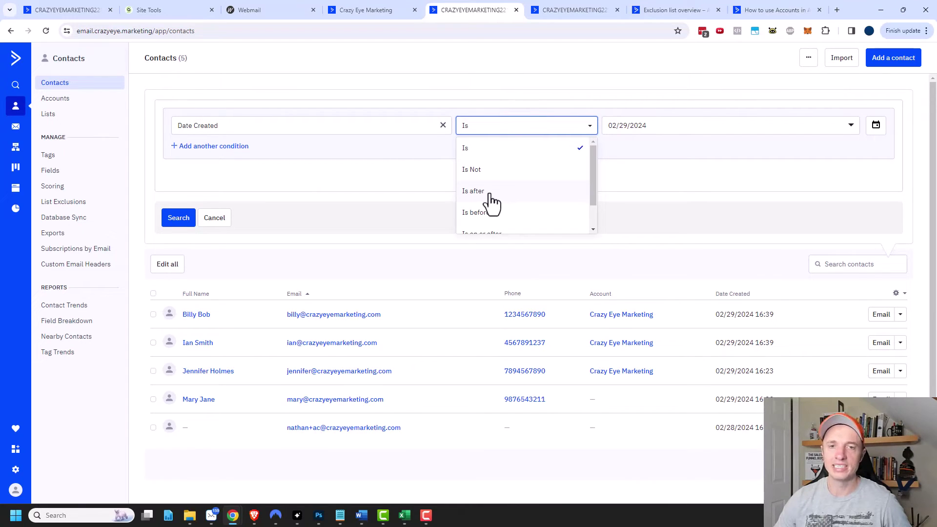
scroll(480, 205, "down", 1)
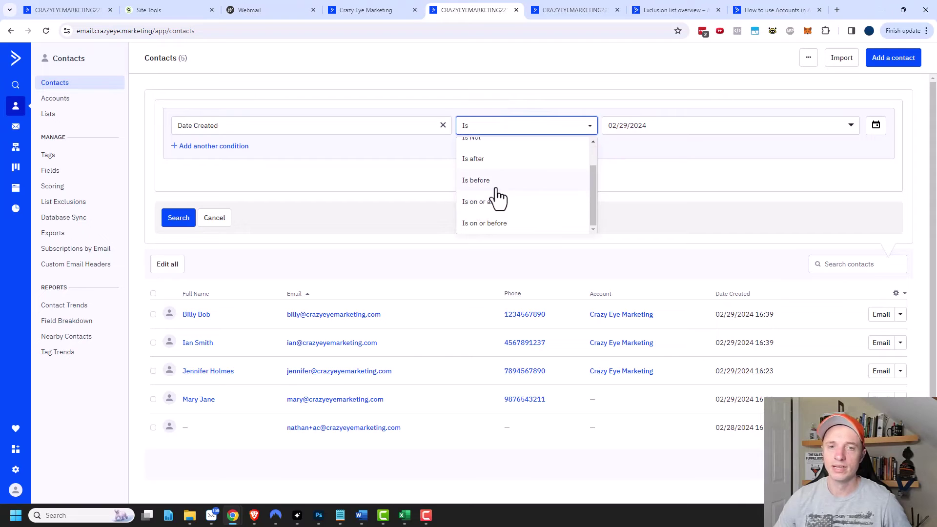
scroll(505, 209, "down", 1)
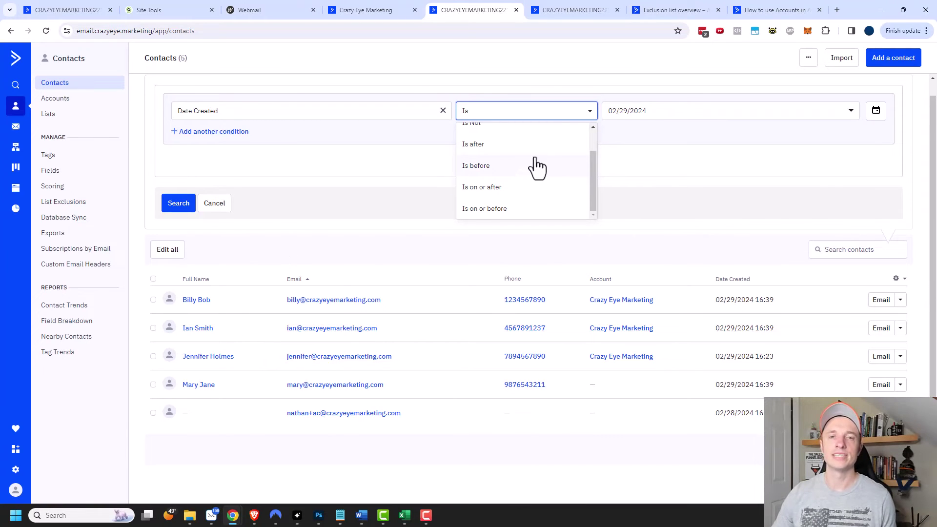
left_click(644, 168)
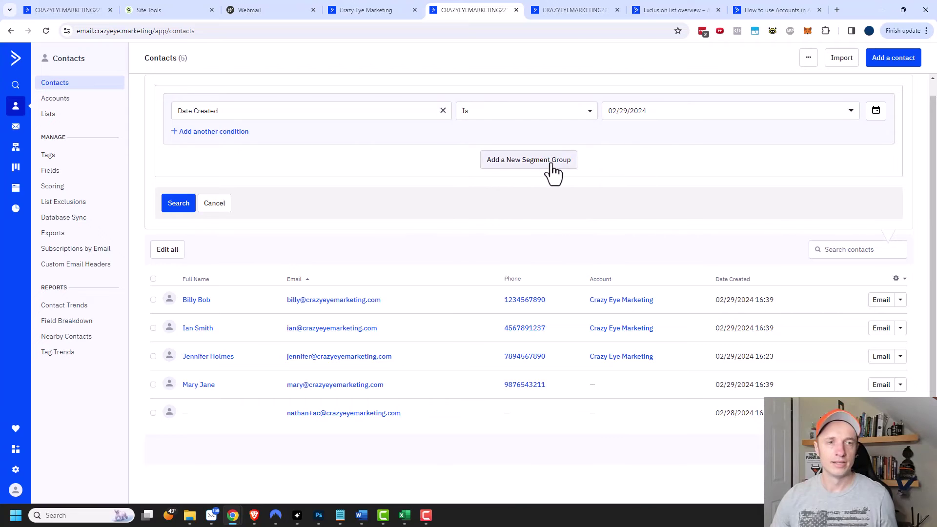
left_click(228, 132)
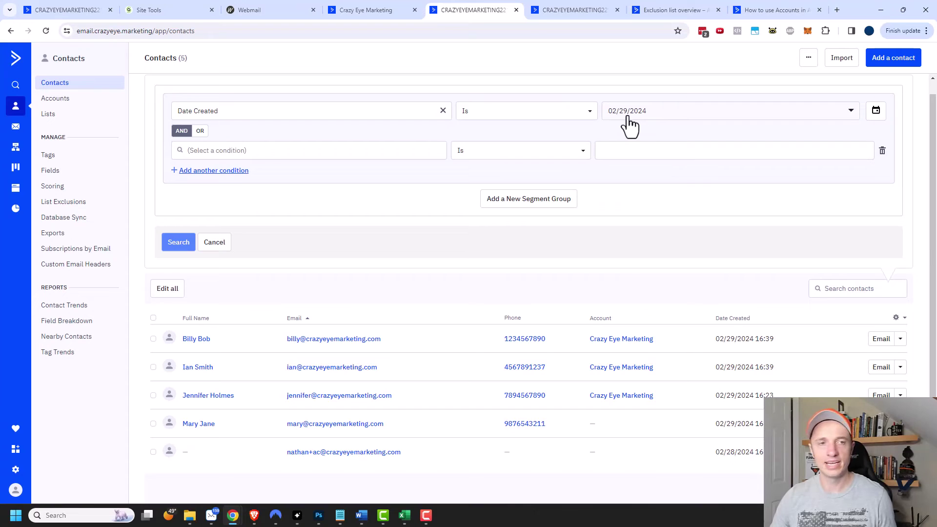
left_click(345, 147)
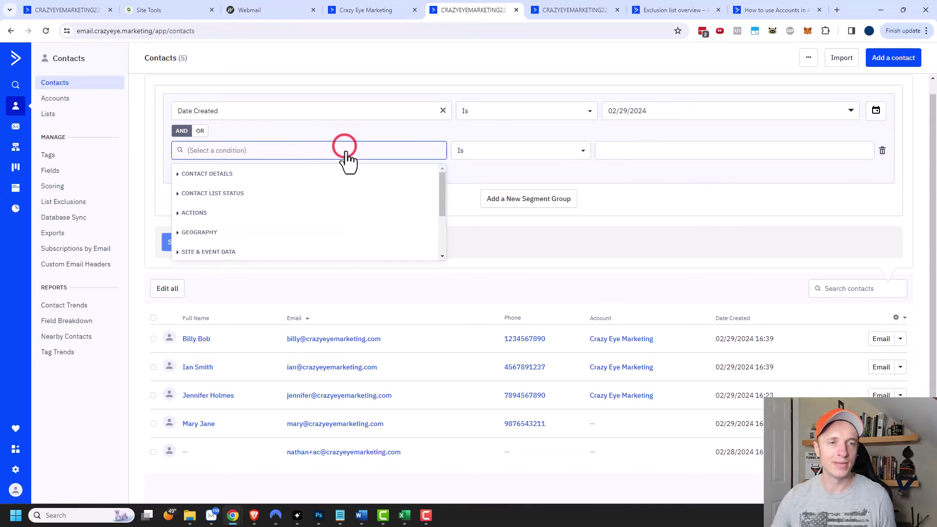
left_click(227, 194)
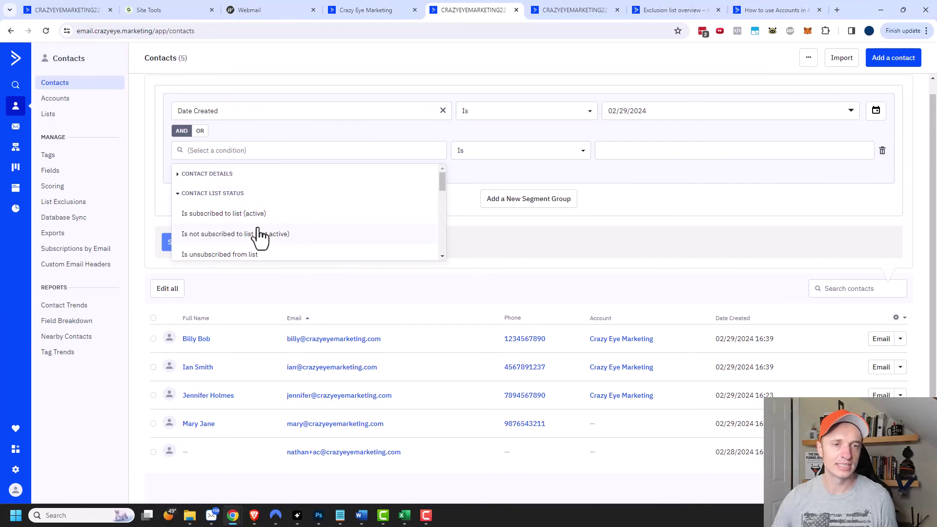
scroll(247, 235, "down", 2)
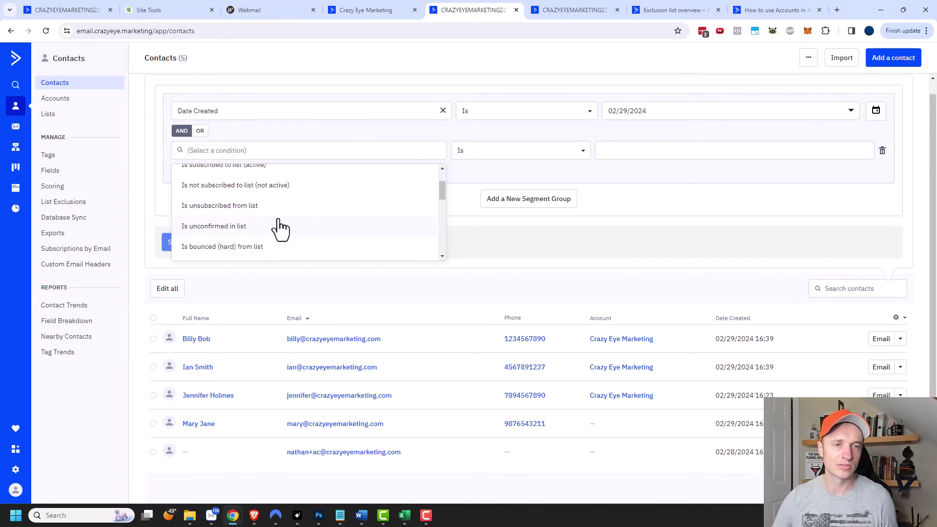
scroll(224, 229, "down", 4)
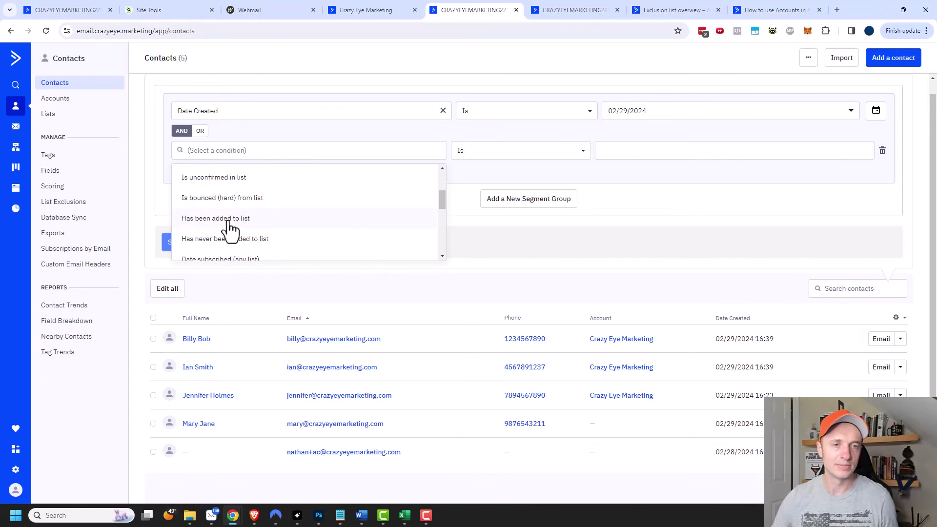
scroll(233, 209, "down", 3)
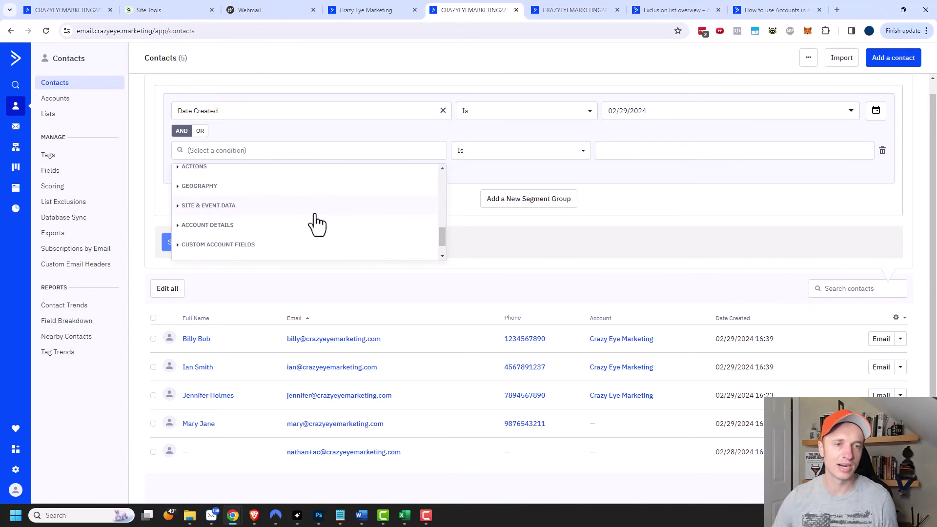
scroll(308, 222, "up", 2)
left_click(200, 216)
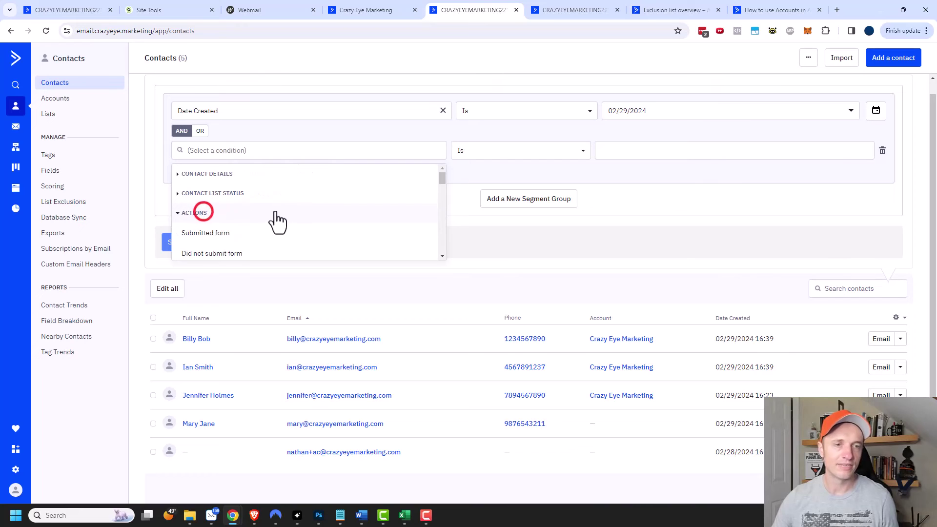
scroll(278, 221, "down", 2)
scroll(235, 191, "down", 1)
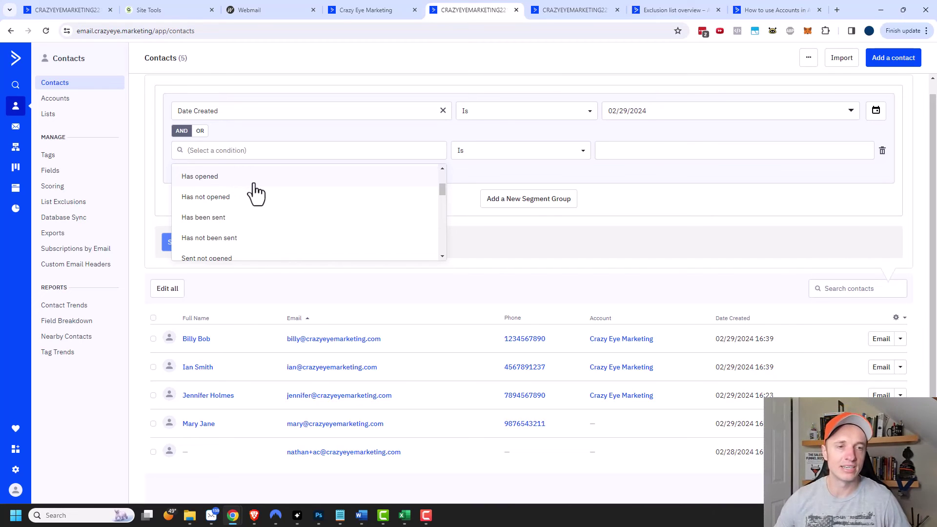
scroll(293, 202, "down", 1)
scroll(215, 220, "down", 1)
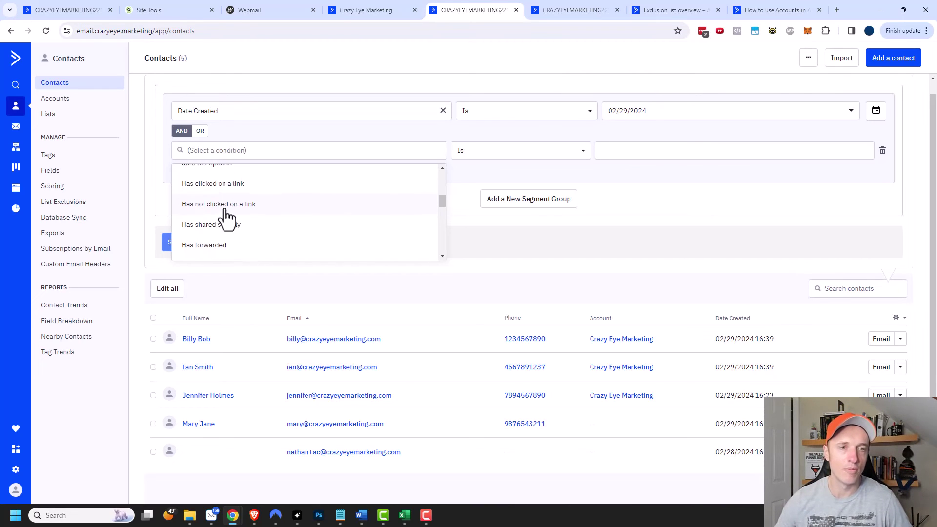
scroll(242, 191, "down", 1)
scroll(263, 205, "down", 2)
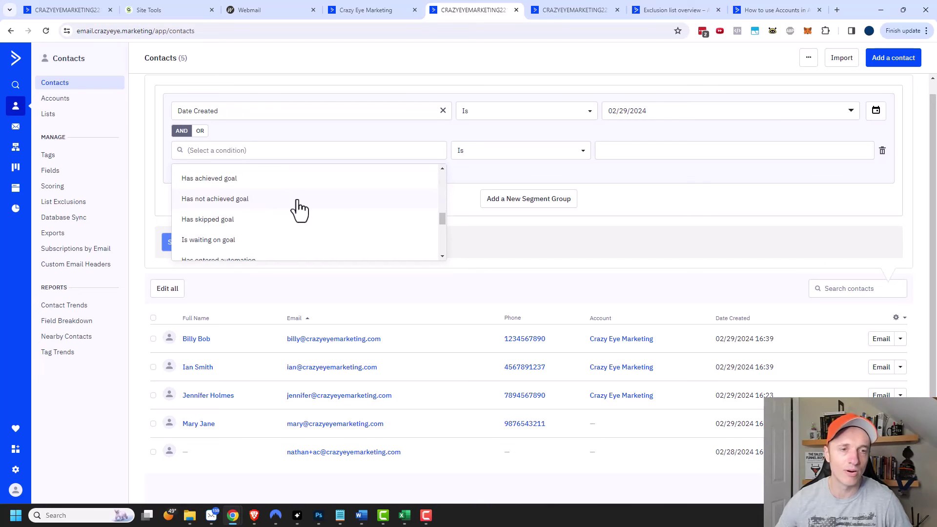
scroll(222, 244, "down", 2)
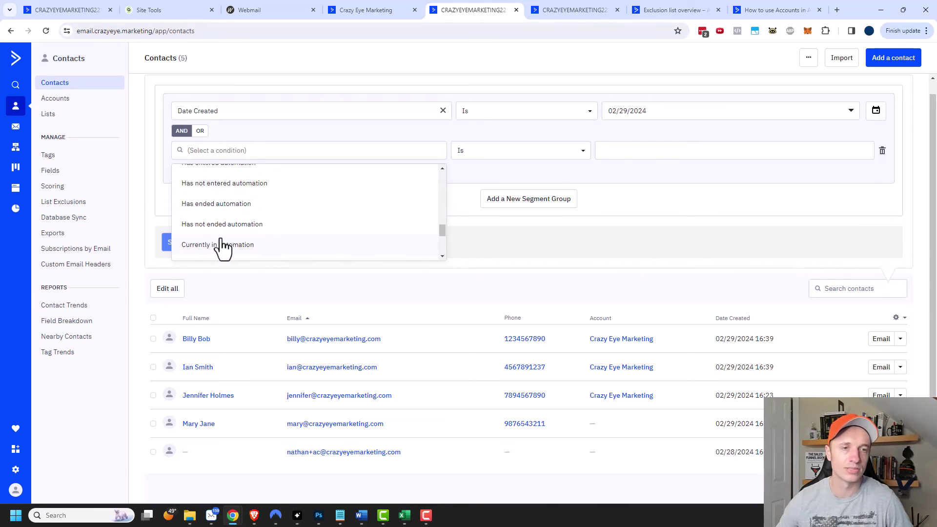
scroll(222, 246, "down", 3)
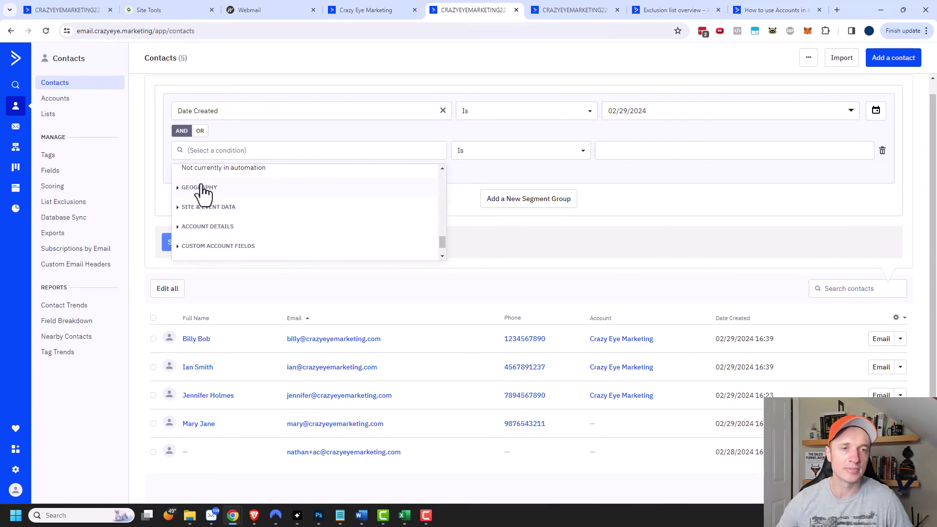
left_click(202, 187)
scroll(239, 224, "down", 2)
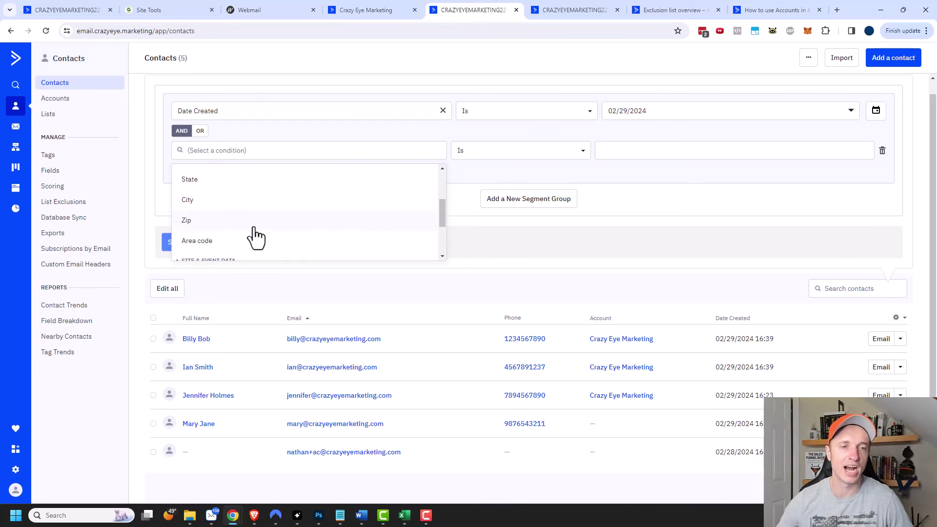
scroll(199, 247, "up", 1)
scroll(216, 230, "down", 1)
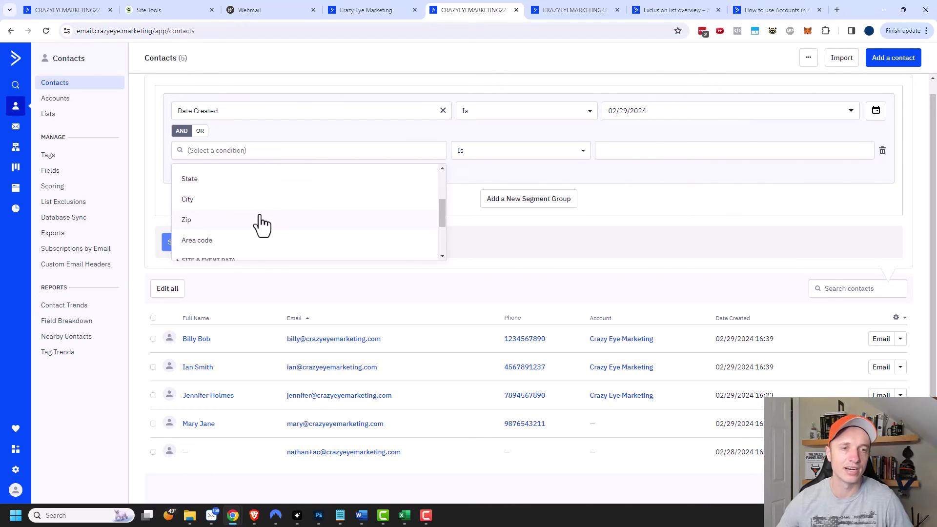
scroll(273, 224, "down", 3)
left_click(215, 174)
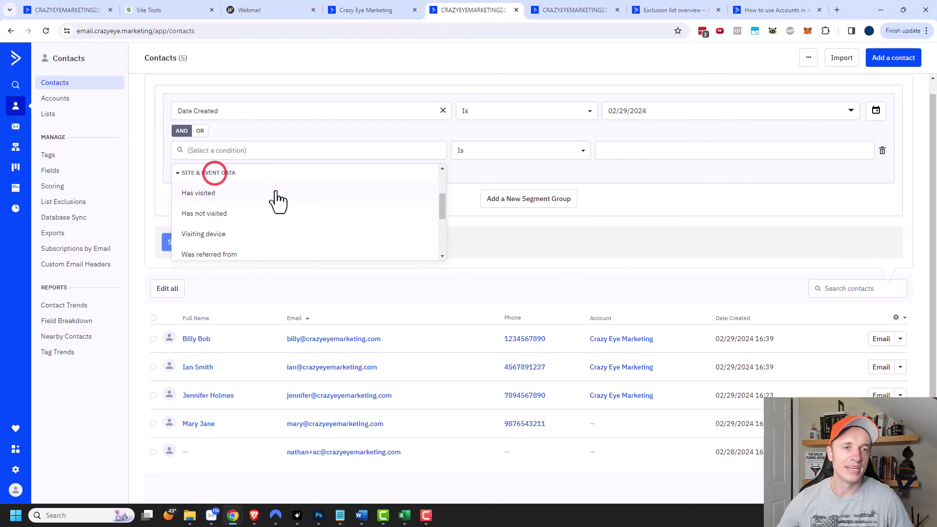
scroll(246, 226, "down", 2)
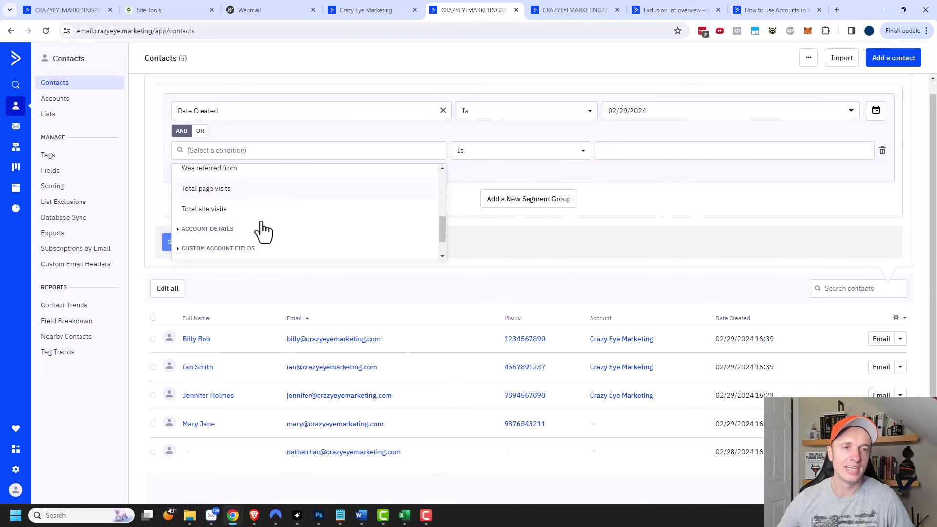
left_click(226, 217)
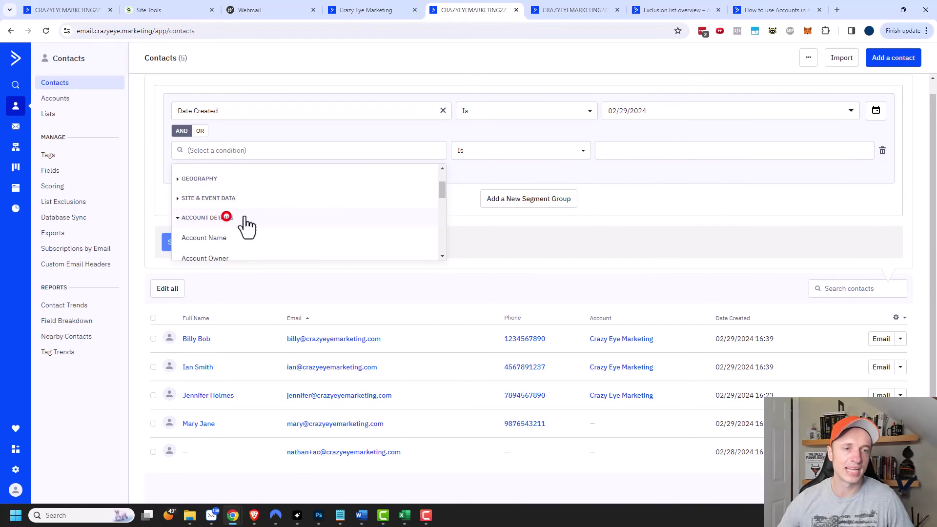
scroll(254, 215, "down", 5)
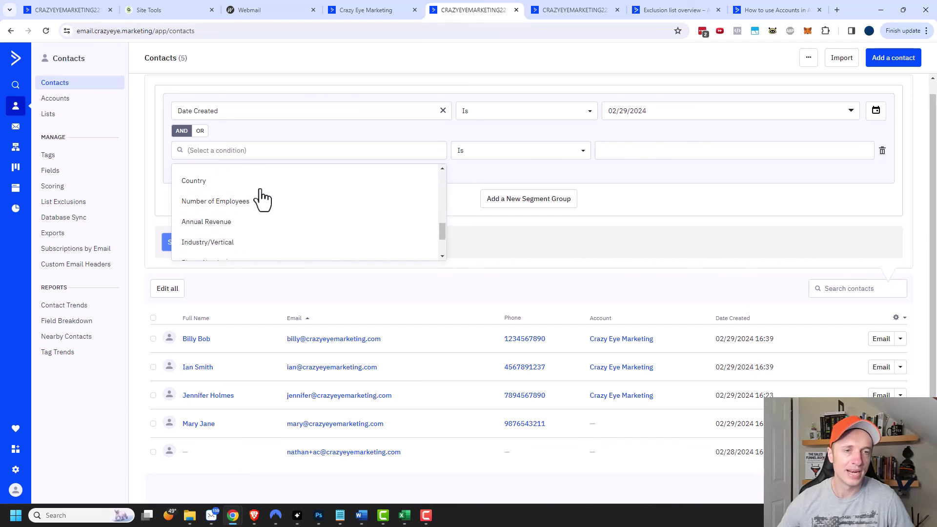
scroll(262, 198, "down", 3)
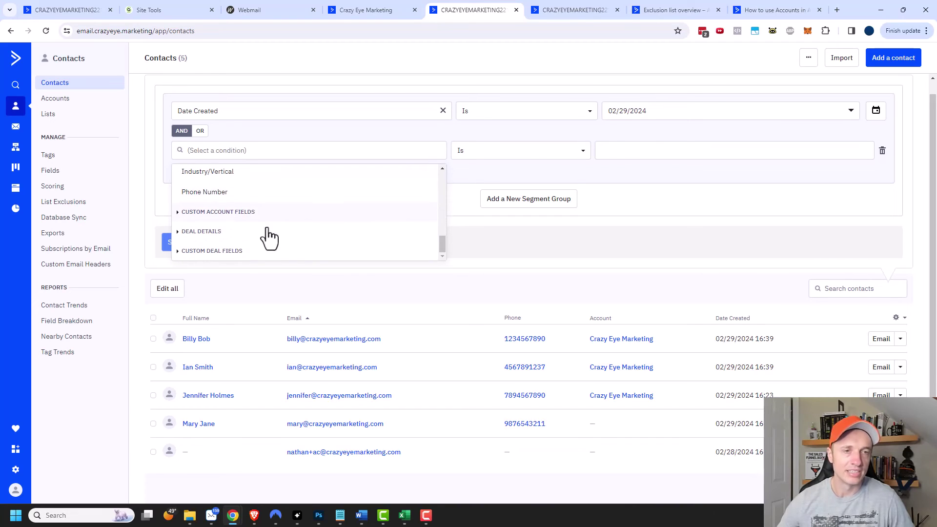
left_click(532, 175)
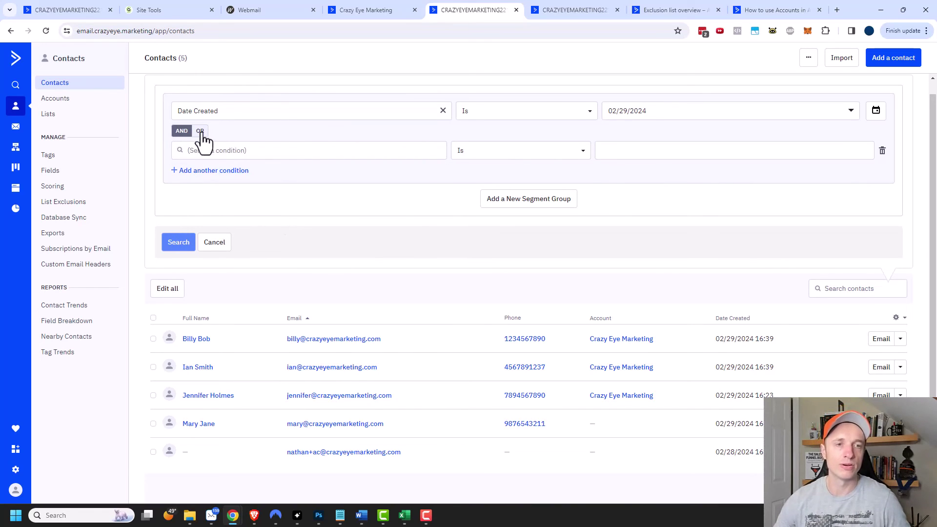
Add a segment group and set the empty condition to Country/Region is United States
left_click(534, 200)
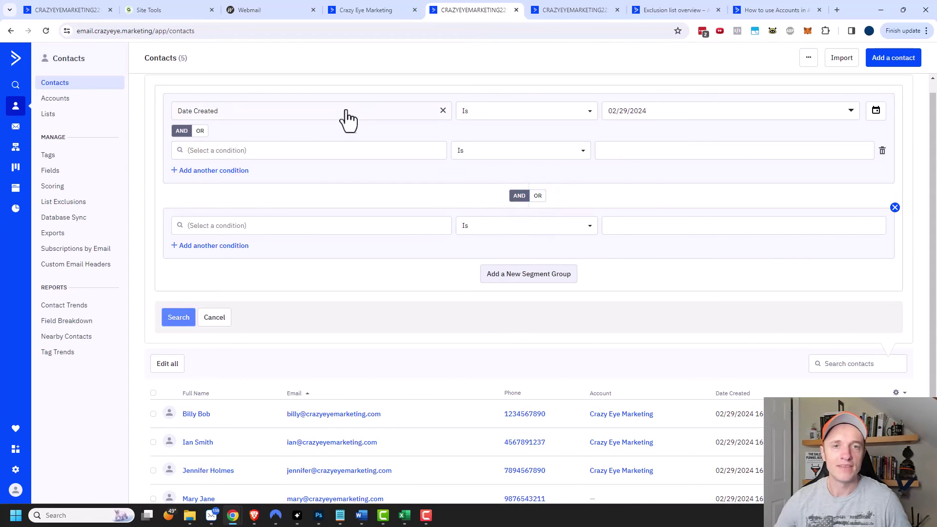
left_click(398, 155)
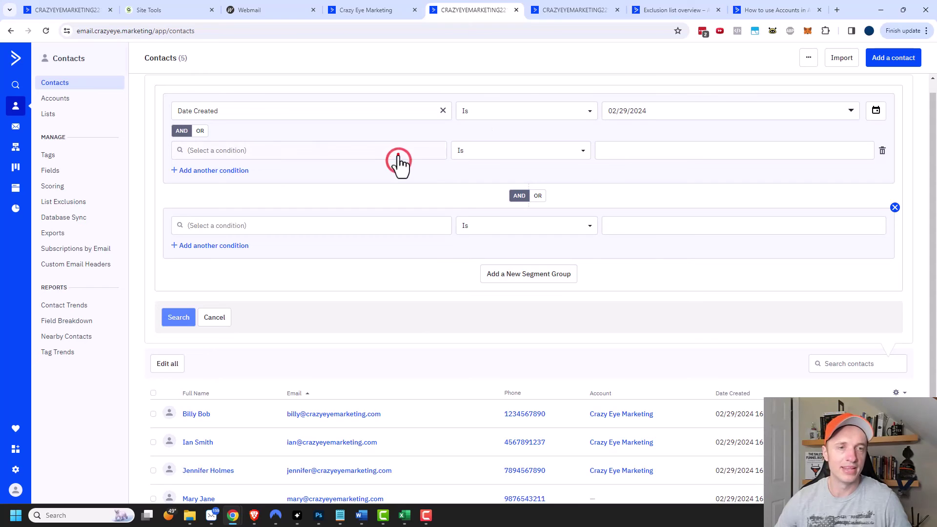
left_click(210, 235)
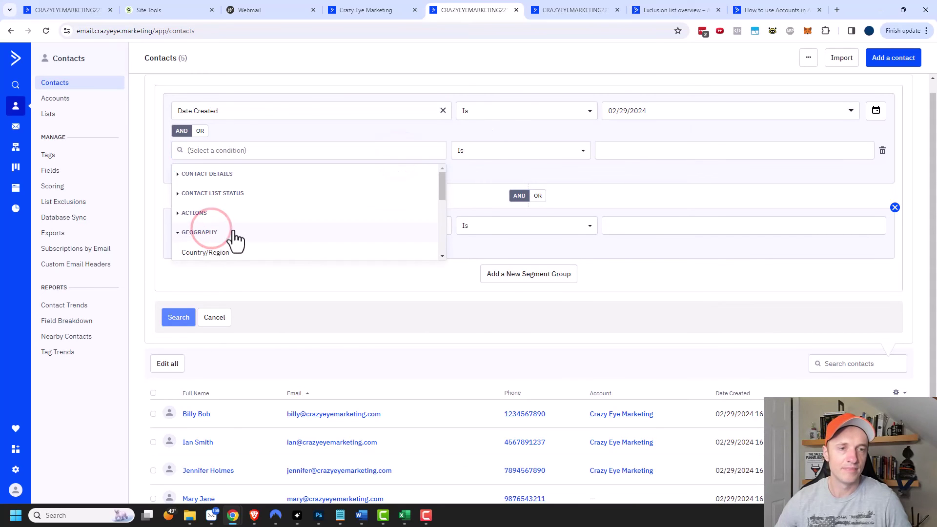
scroll(233, 239, "down", 1)
left_click(226, 204)
left_click(683, 149)
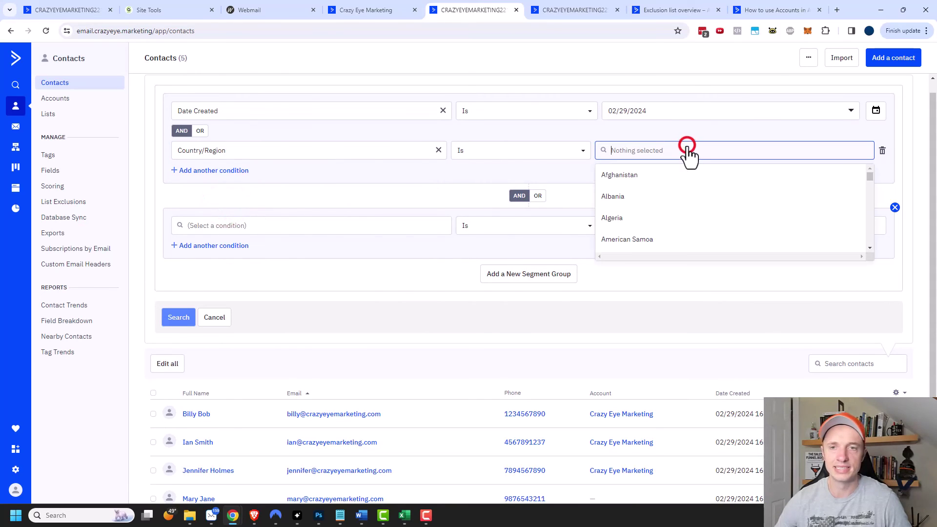
left_click(651, 222)
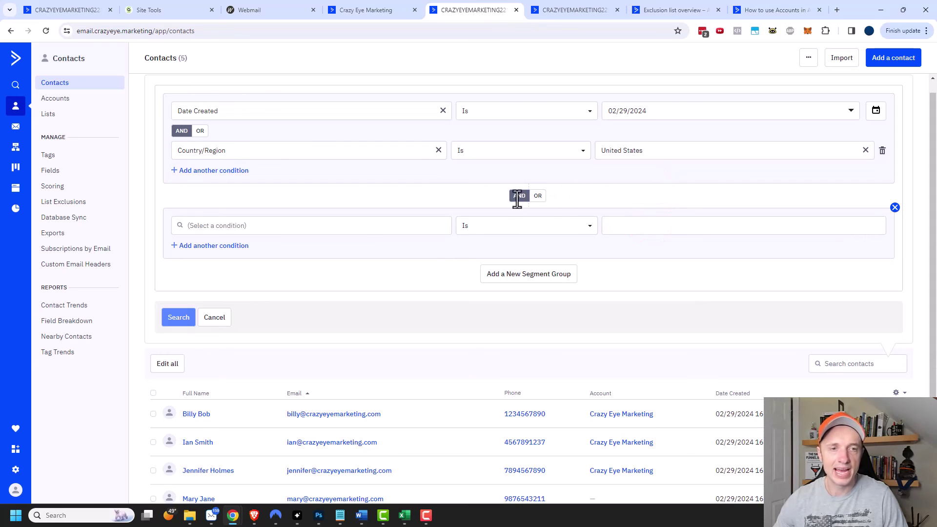
In the new group, require Has visited a URL containing '/youtube/', Ever
left_click(367, 225)
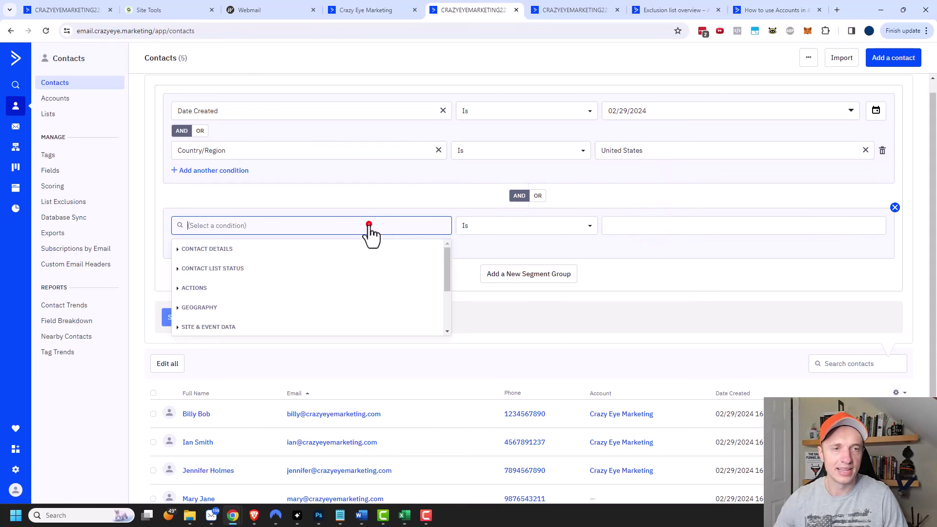
left_click(271, 325)
scroll(299, 318, "down", 3)
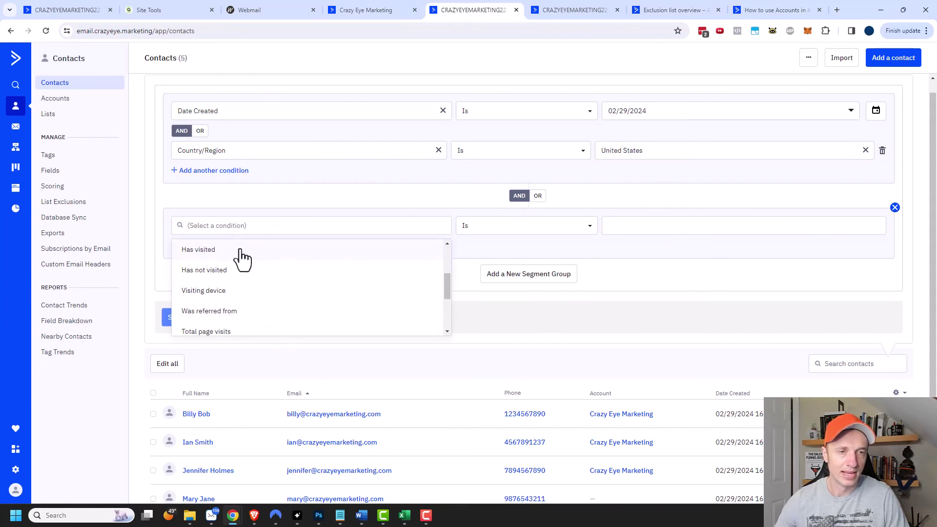
left_click(241, 250)
left_click(551, 225)
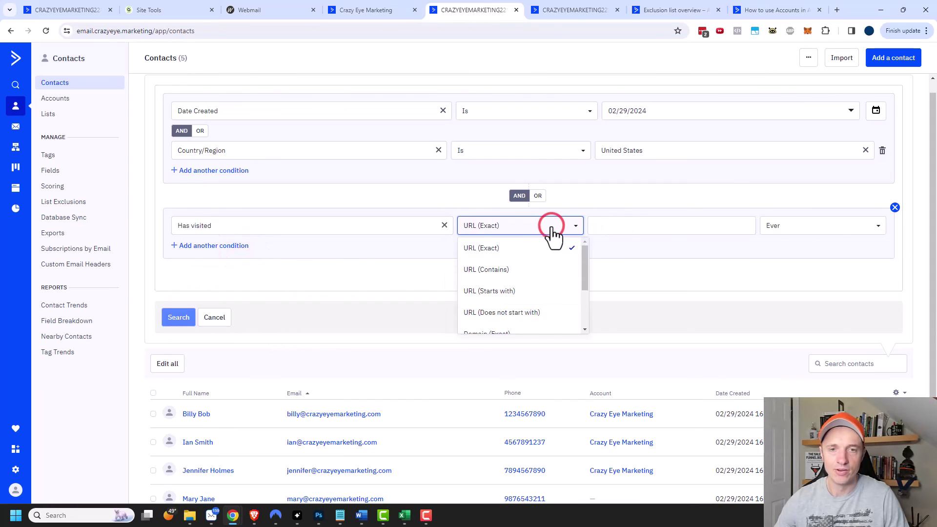
left_click(523, 270)
left_click(672, 226)
type("/youtube")
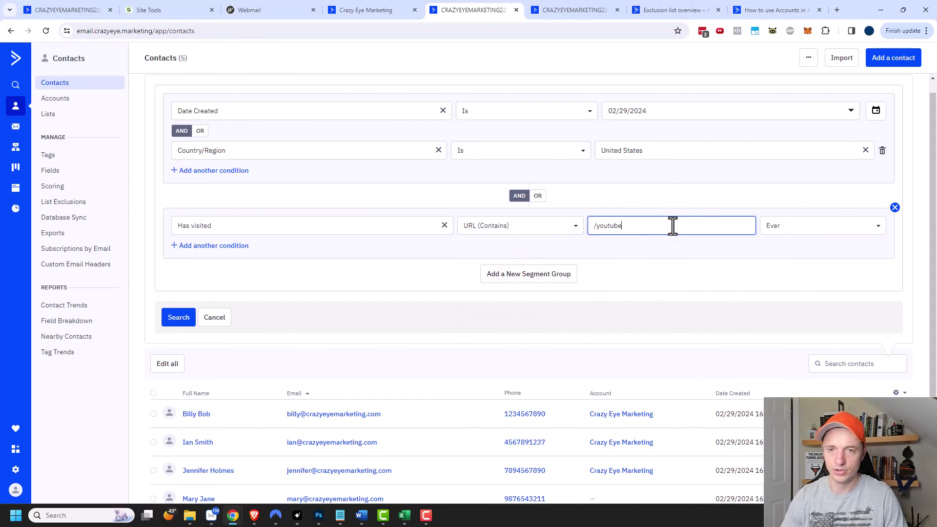
type("/")
left_click(801, 228)
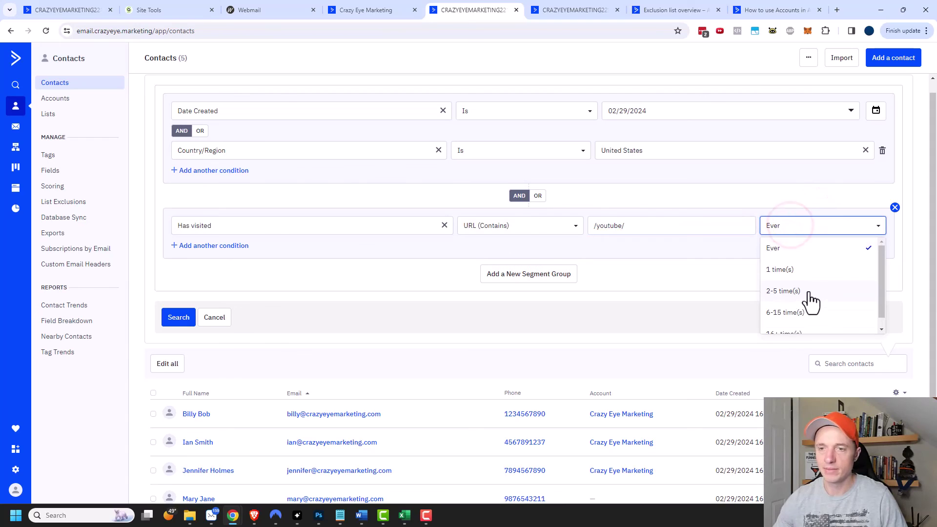
scroll(810, 298, "down", 1)
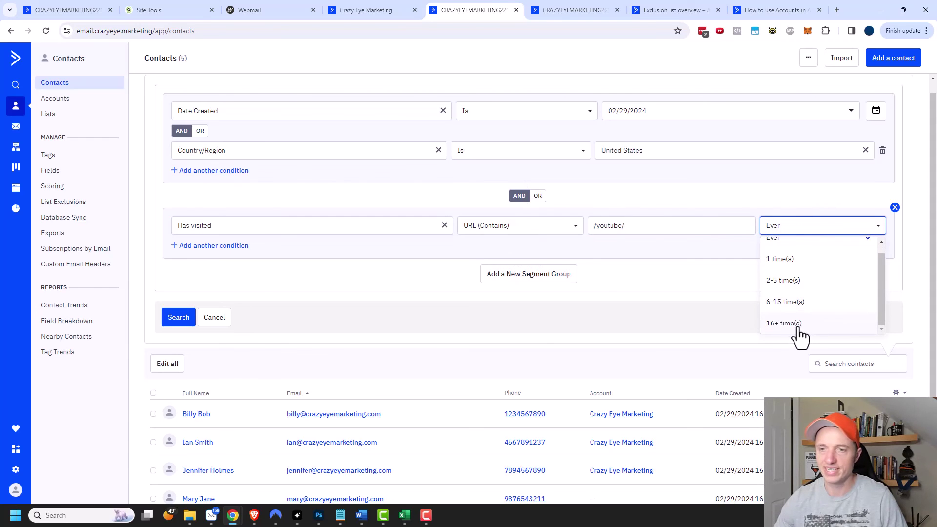
scroll(801, 288, "up", 1)
left_click(794, 250)
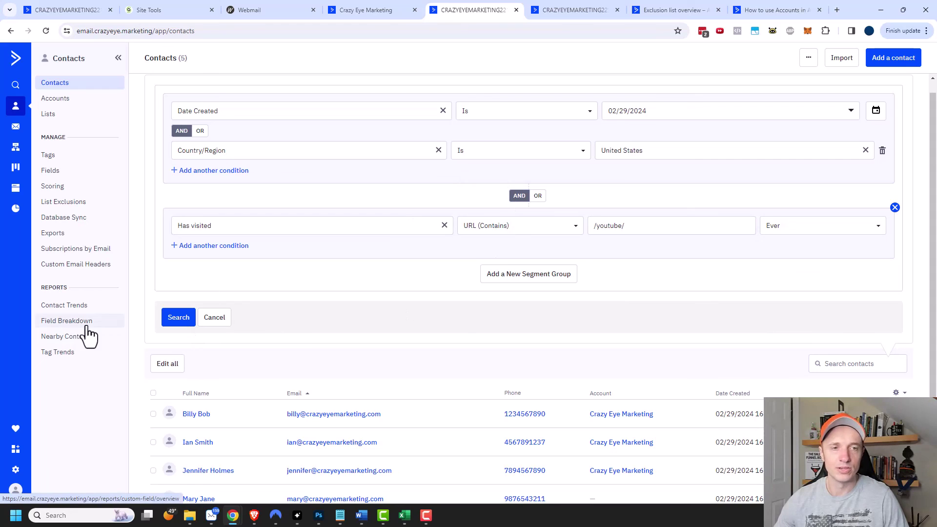
Run the advanced search with the Date Created, Country and Has visited conditions
left_click(179, 320)
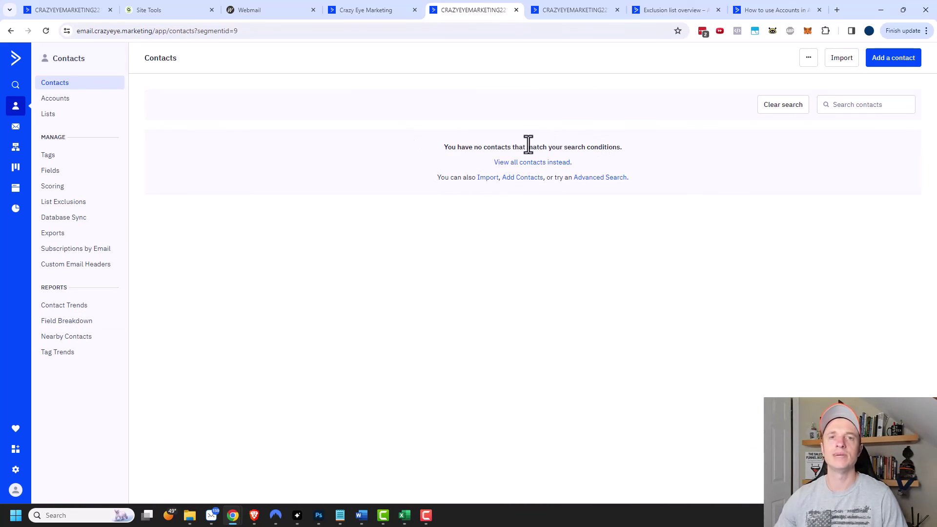